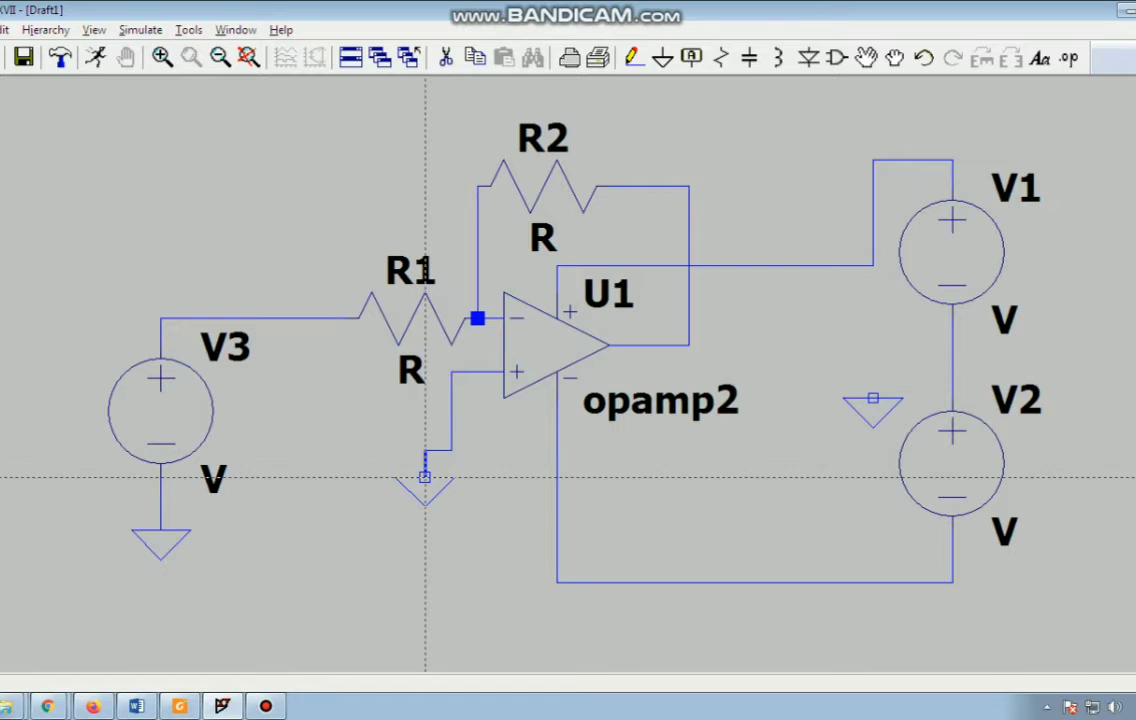
- Finish wiring the op-amp's non-inverting input to ground, and wire the node between V1 and V2 to its ground symbol
left_click(425, 478)
left_click(953, 345)
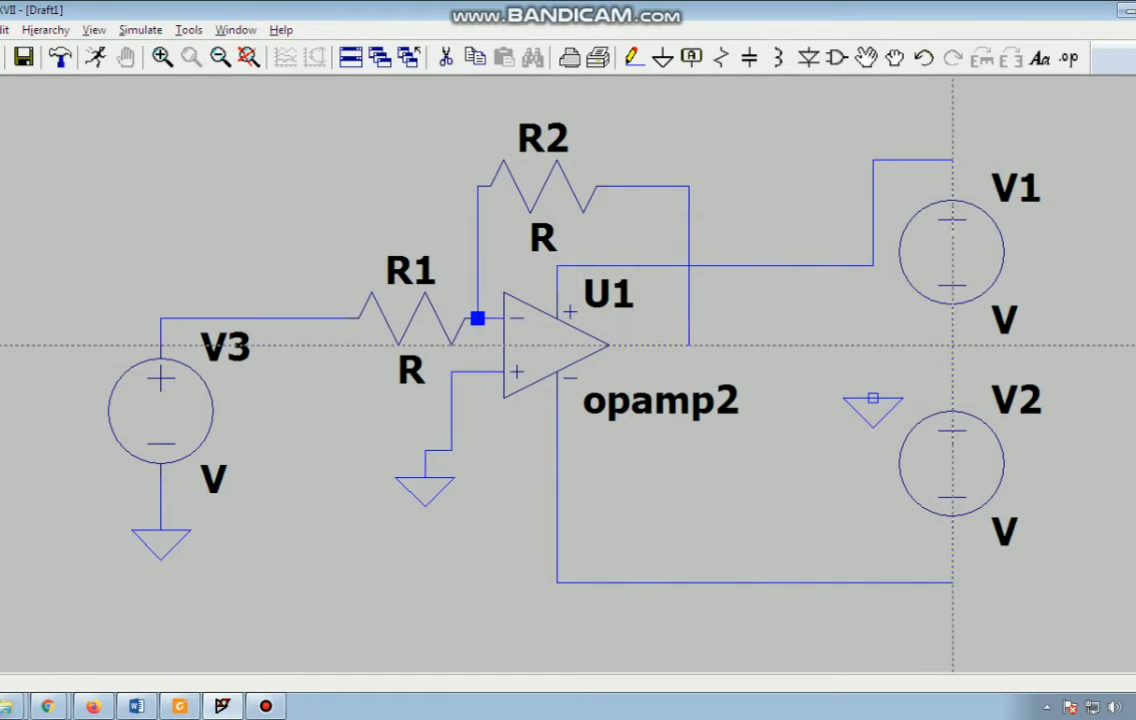
left_click(873, 345)
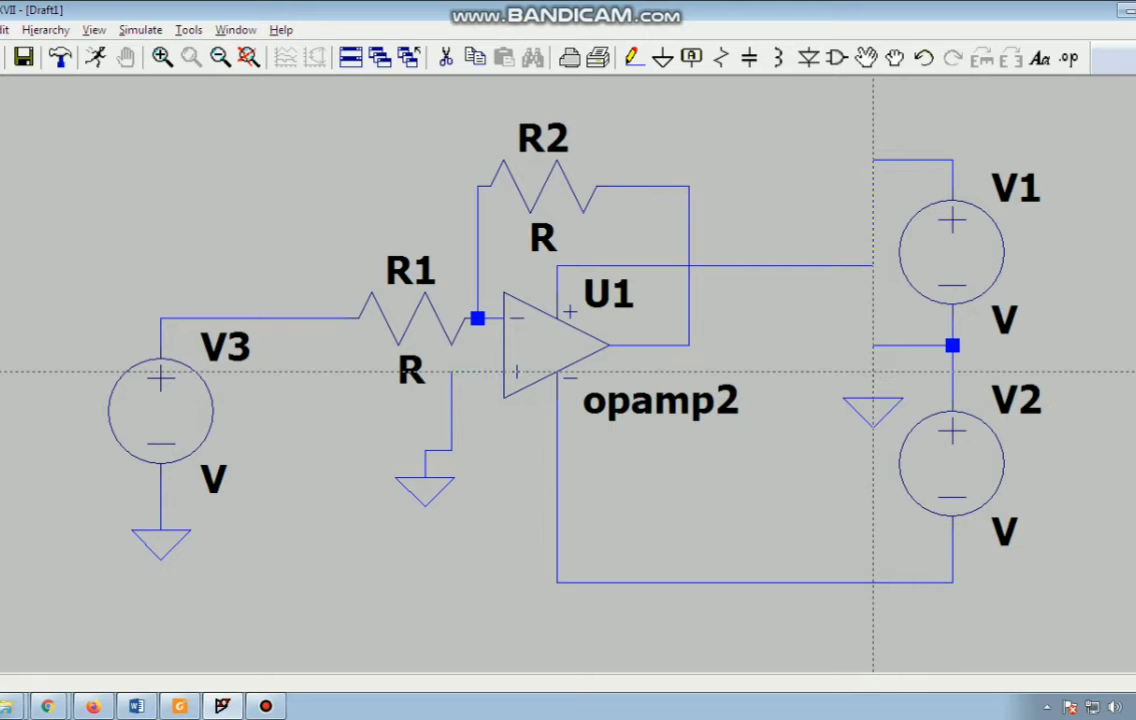
left_click(873, 399)
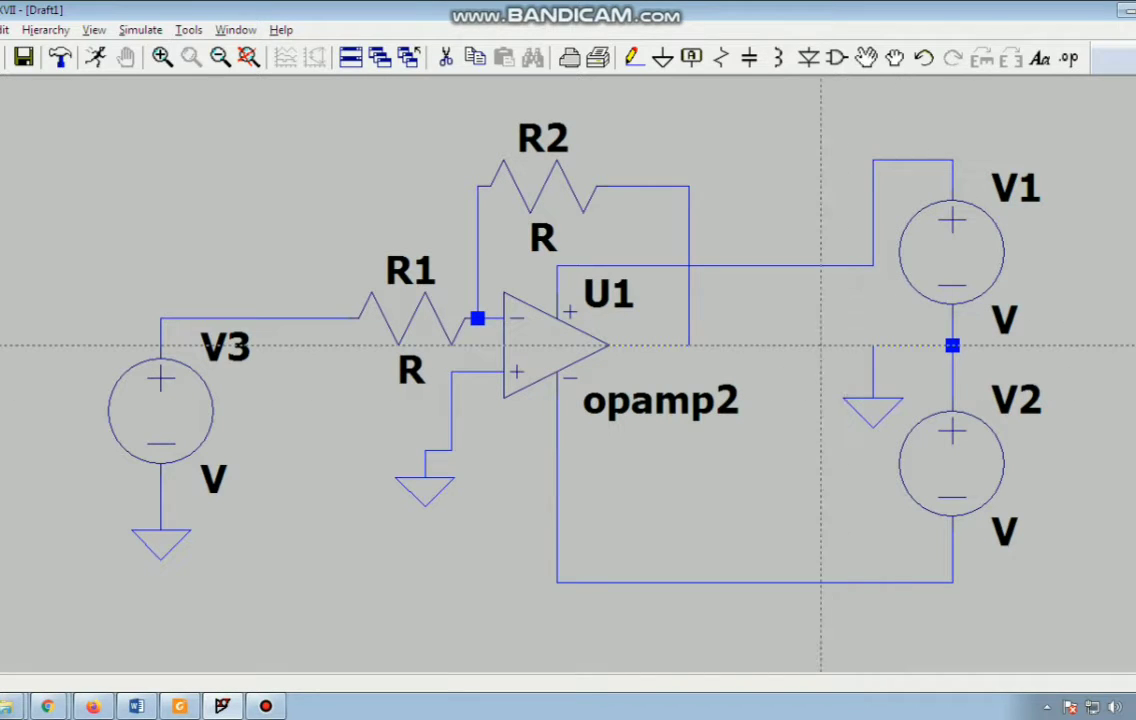
key("Escape")
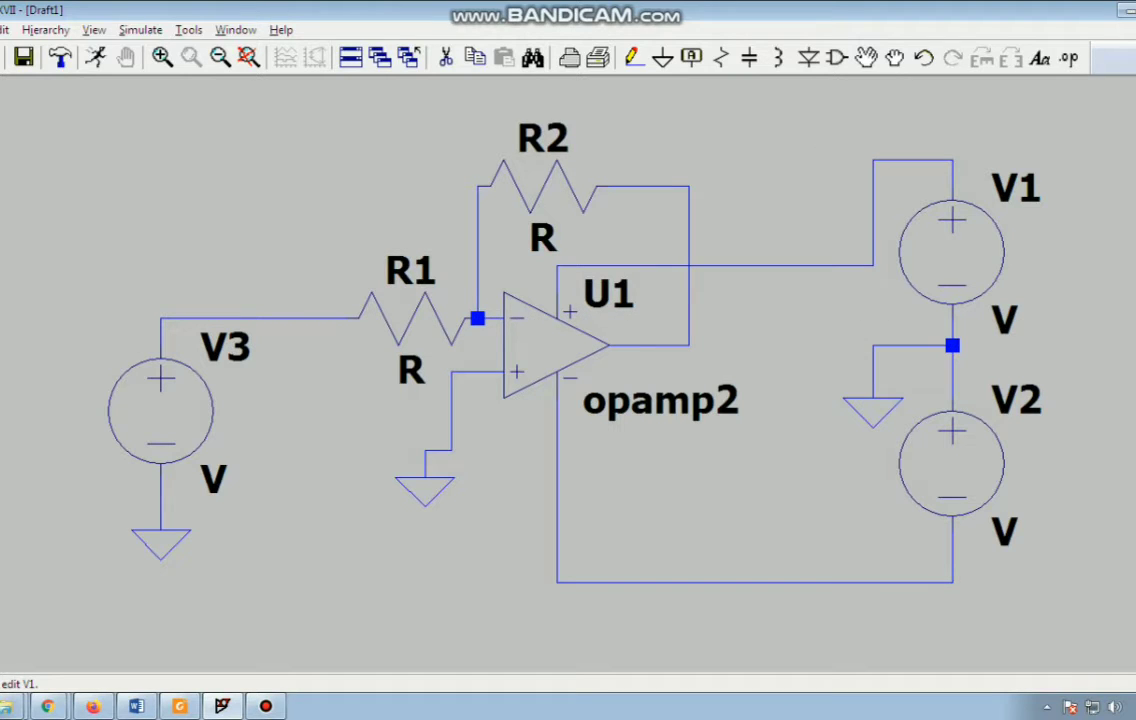
- Set the DC value of both supply sources V1 and V2 to 15 V
right_click(952, 252)
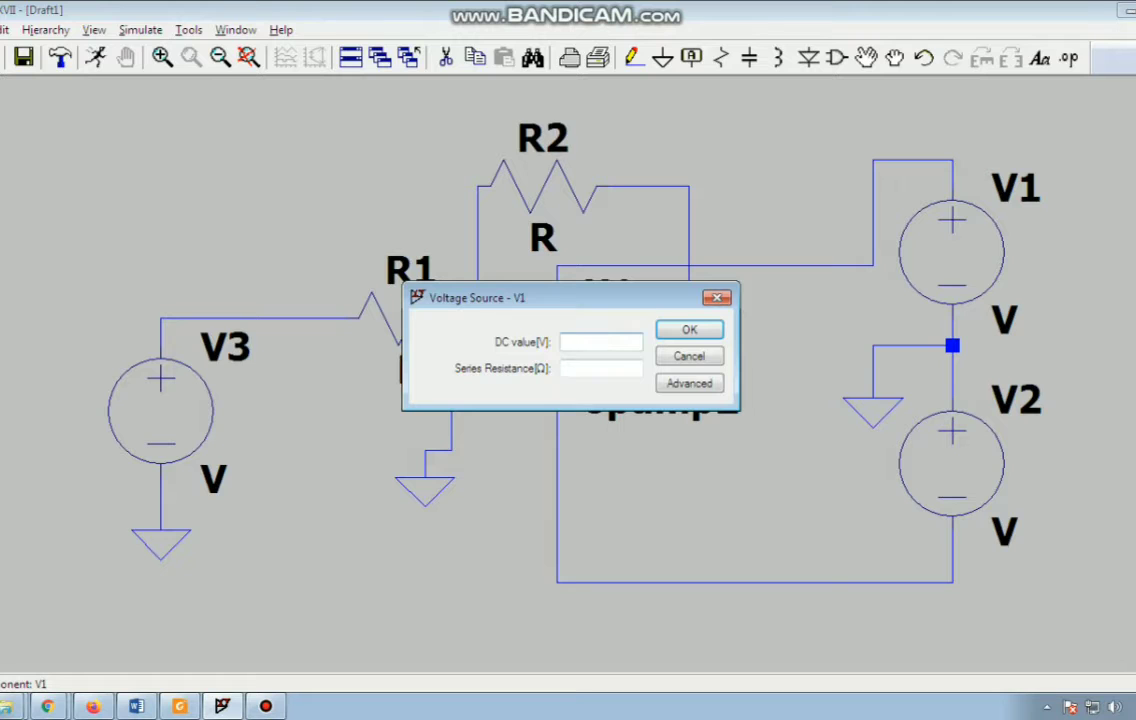
type("15")
key("Return")
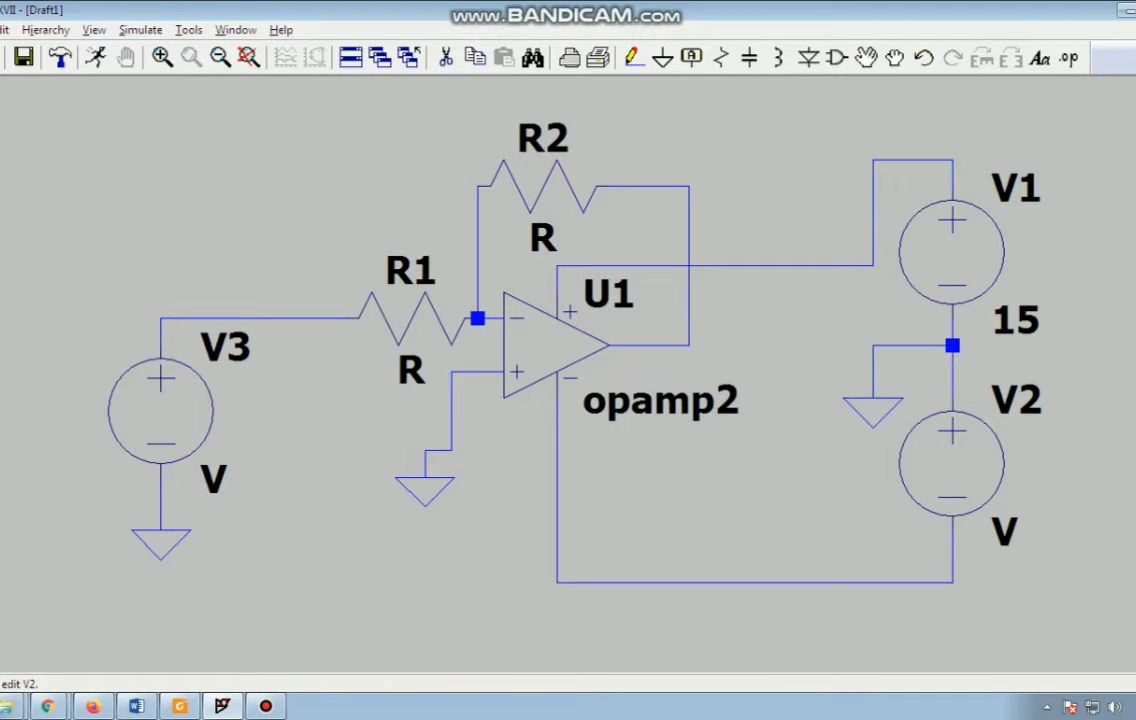
right_click(952, 464)
type("15")
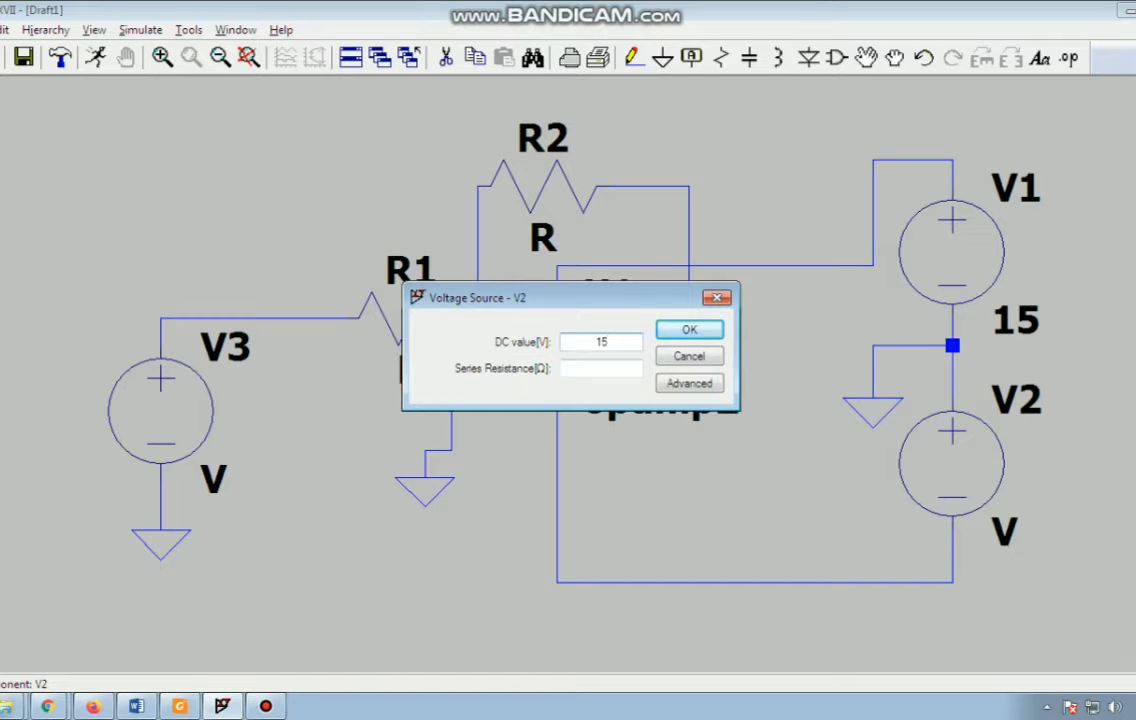
key("Return")
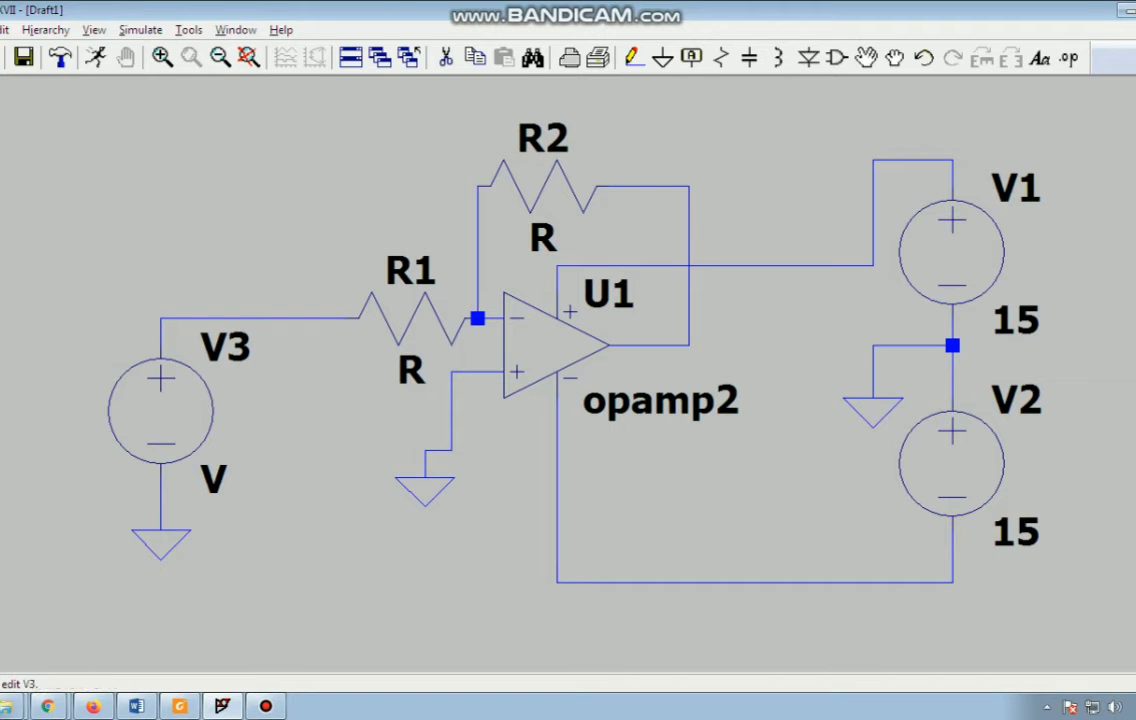
- Make V3 a SINE source with 0 V offset, 1 V amplitude and 1k frequency, and move its value label below the nearby ground symbol
right_click(161, 411)
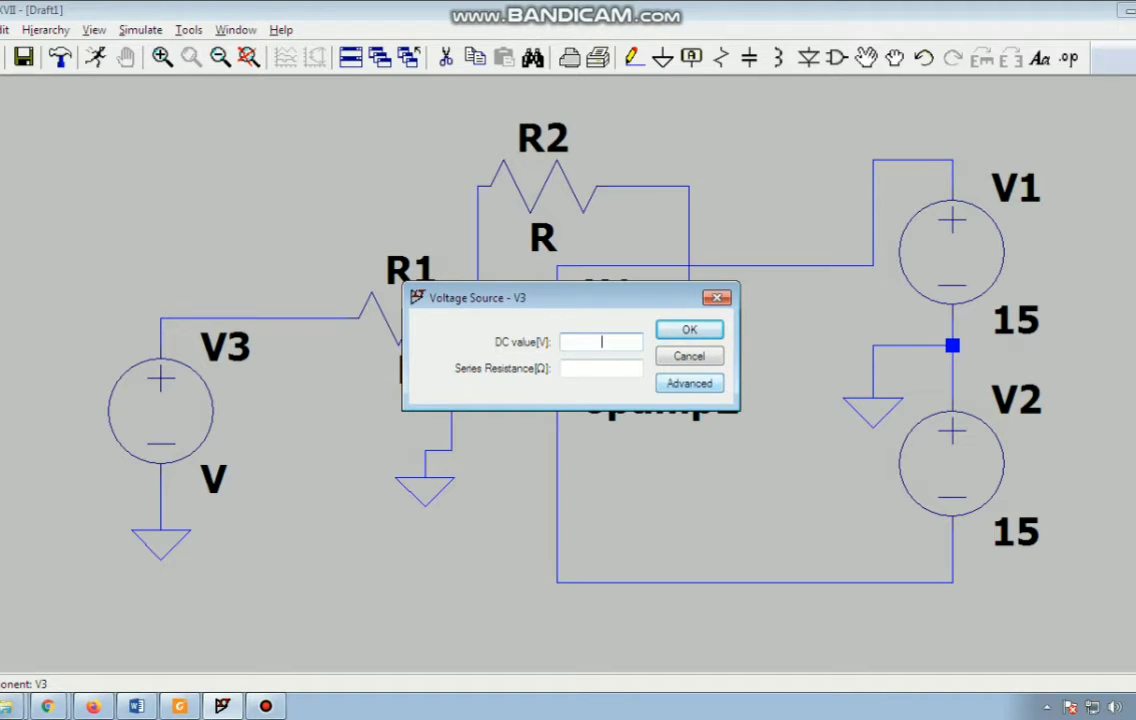
left_click(689, 383)
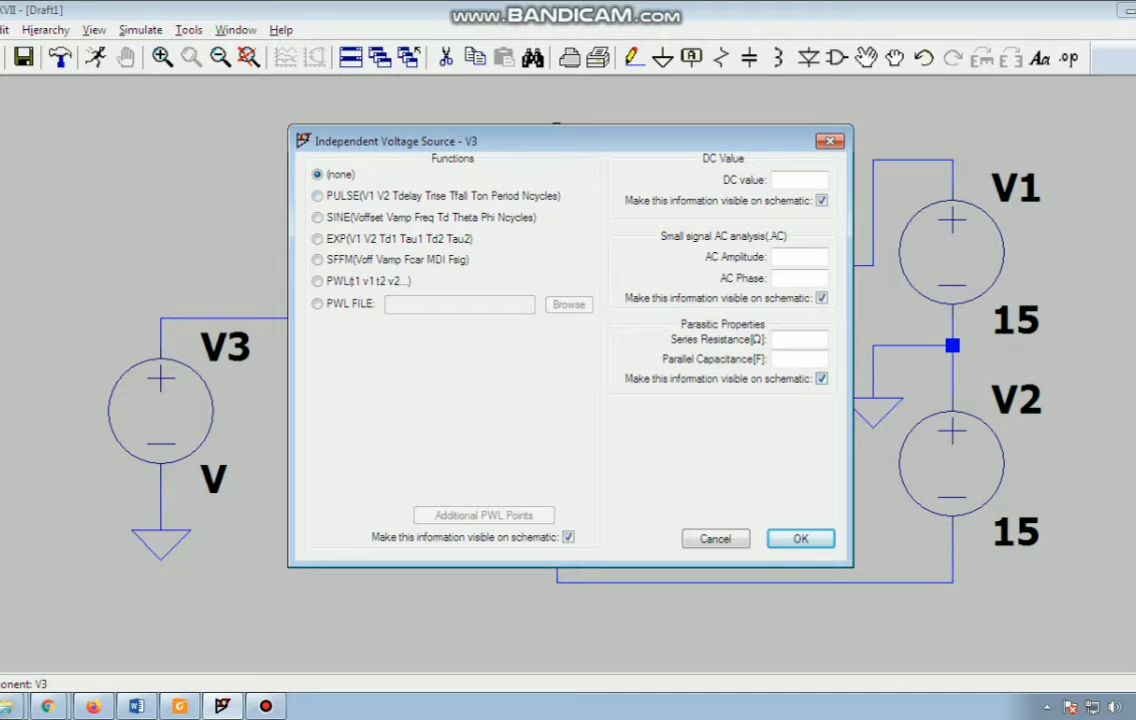
left_click(318, 217)
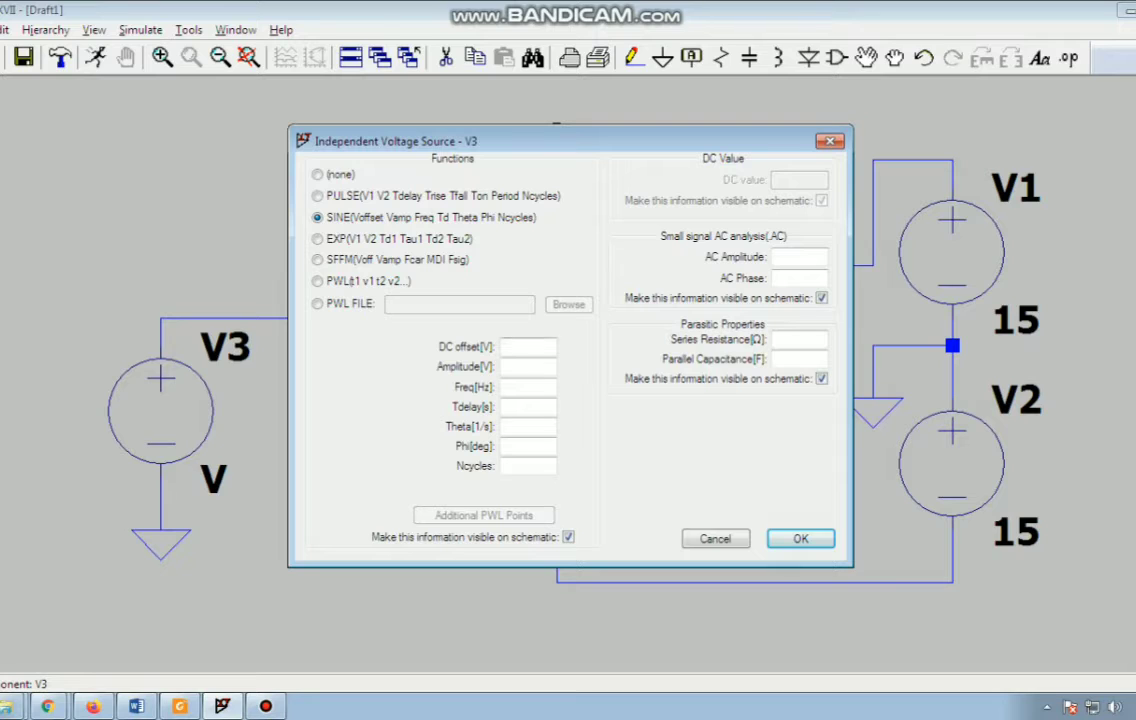
left_click(519, 348)
type("0")
key("Tab")
type("1")
key("Tab")
type("1k")
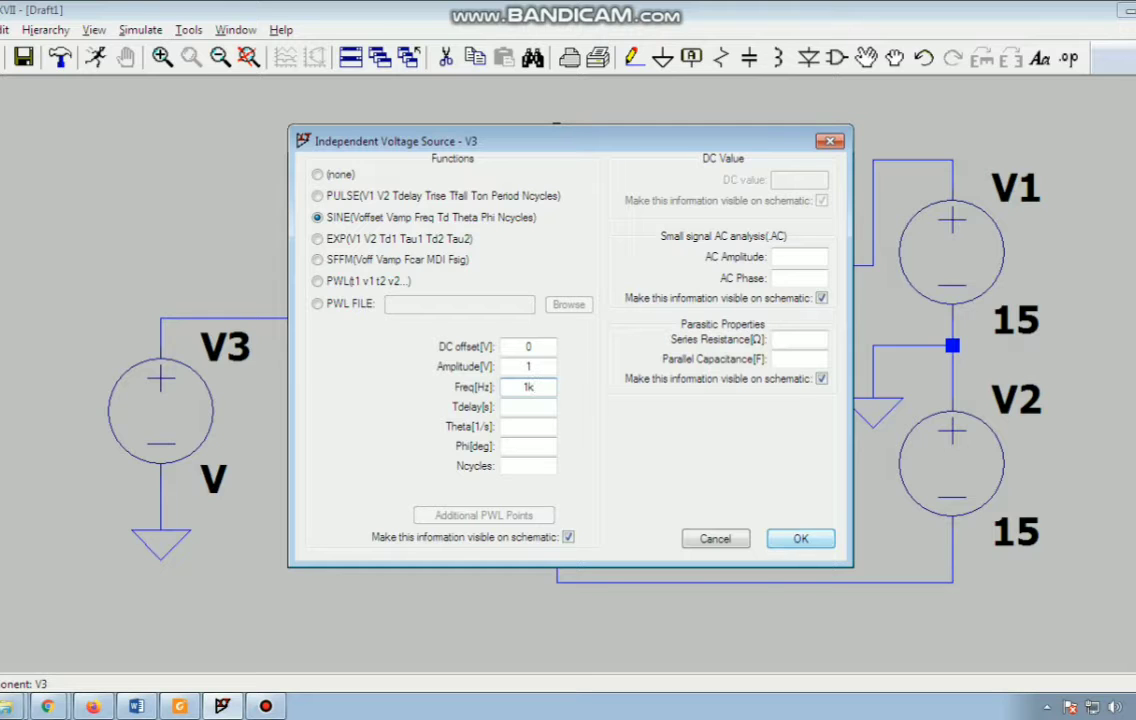
key("Return")
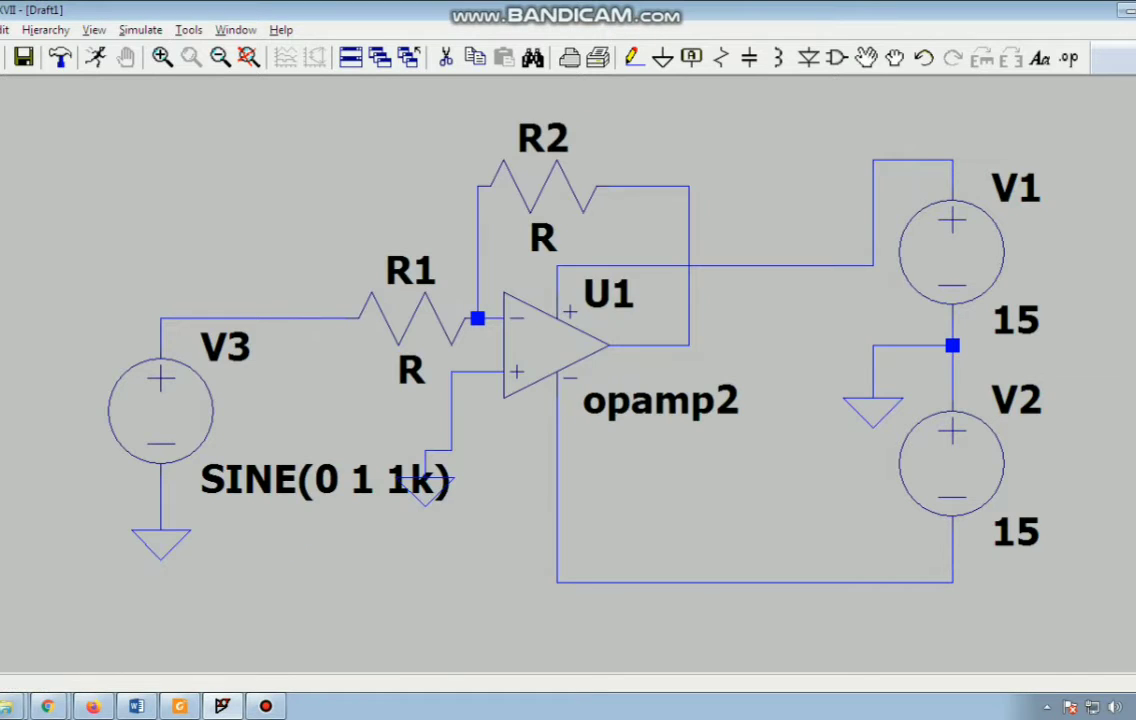
left_click_drag(228, 503, 374, 506)
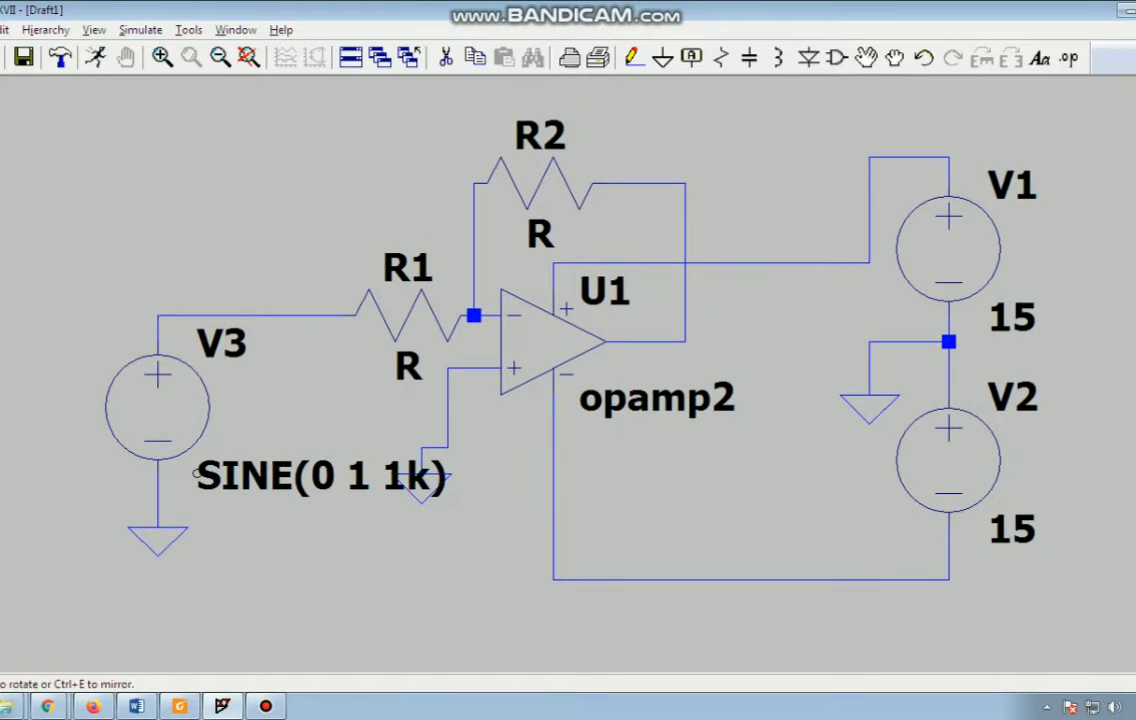
left_click(198, 537)
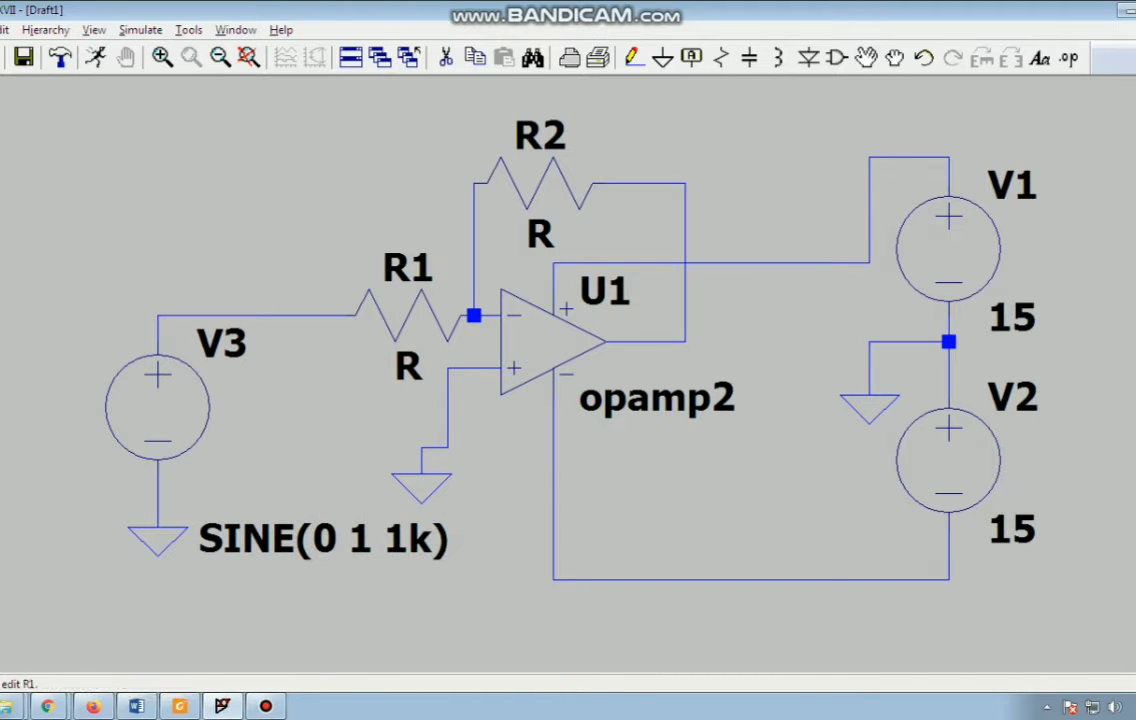
- Set the resistance of R1 to 1k and of R2 to 10k
right_click(408, 316)
type("1k")
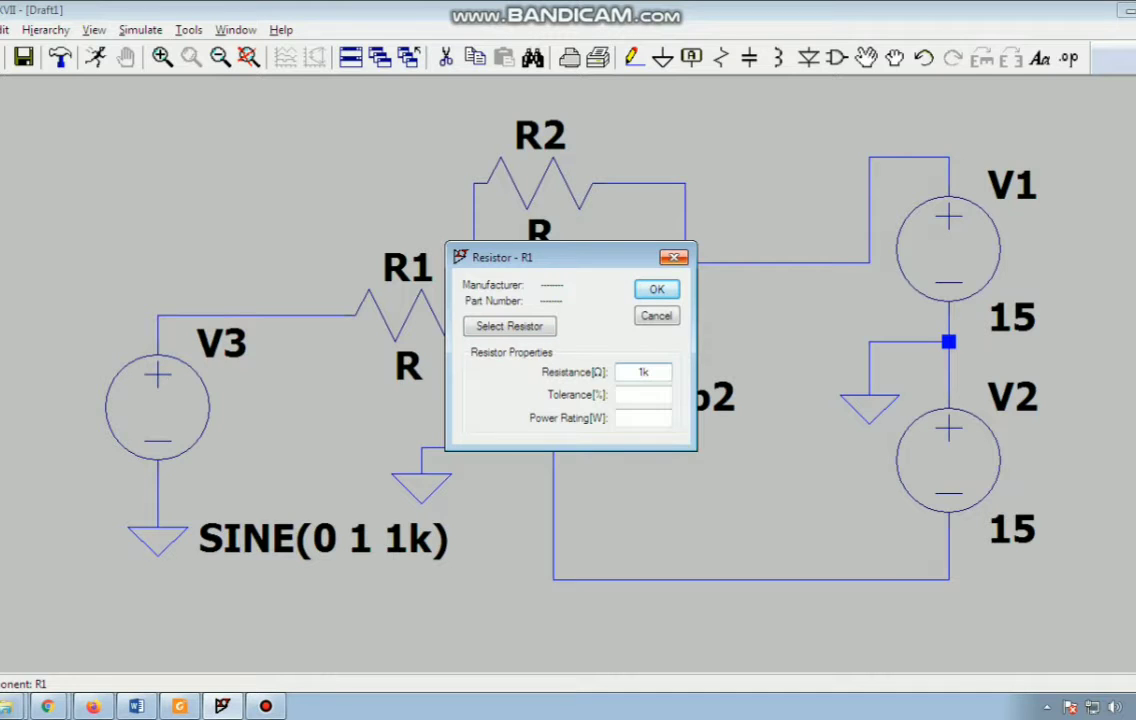
key("Return")
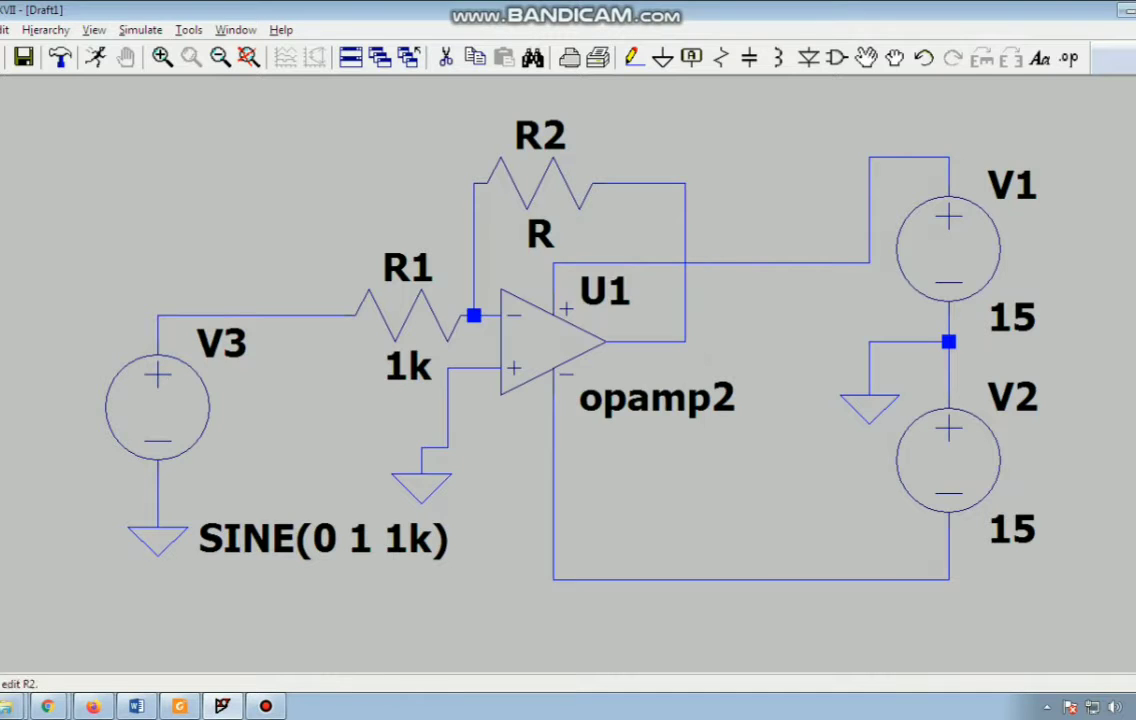
right_click(540, 184)
type("10k")
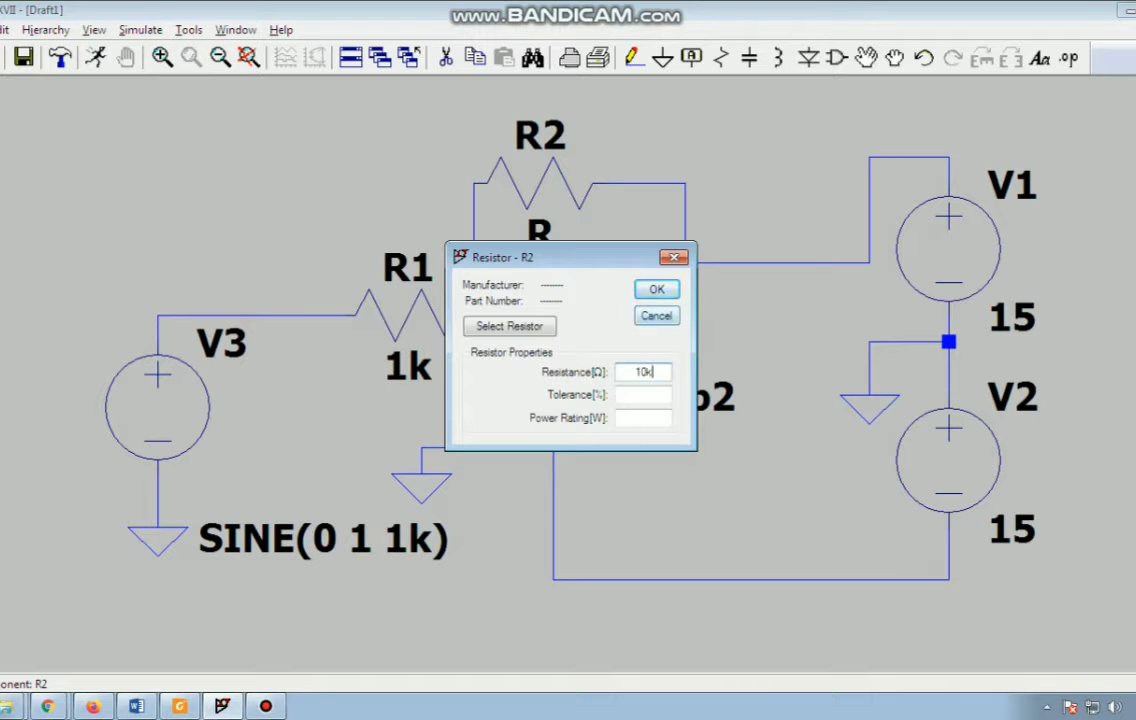
key("Return")
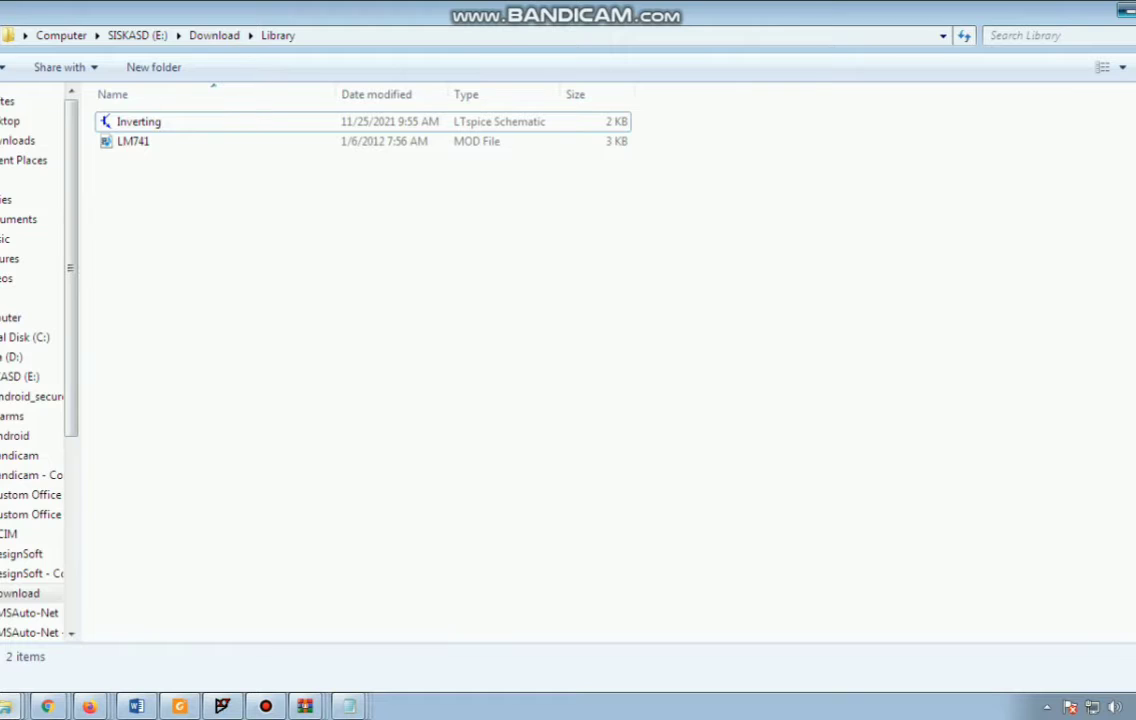
- Return to the schematic and place the SPICE directive ".include LM741" above source V3
left_click(1127, 11)
left_click(1068, 58)
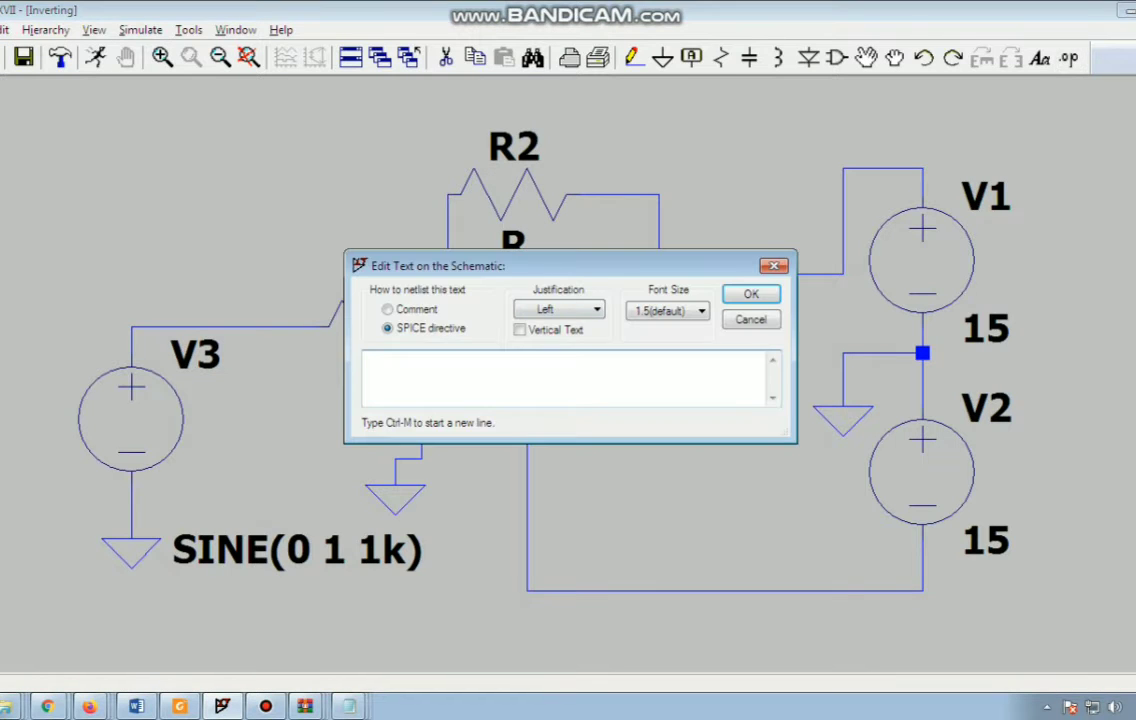
type(".include LM741")
key("Return")
left_click(77, 208)
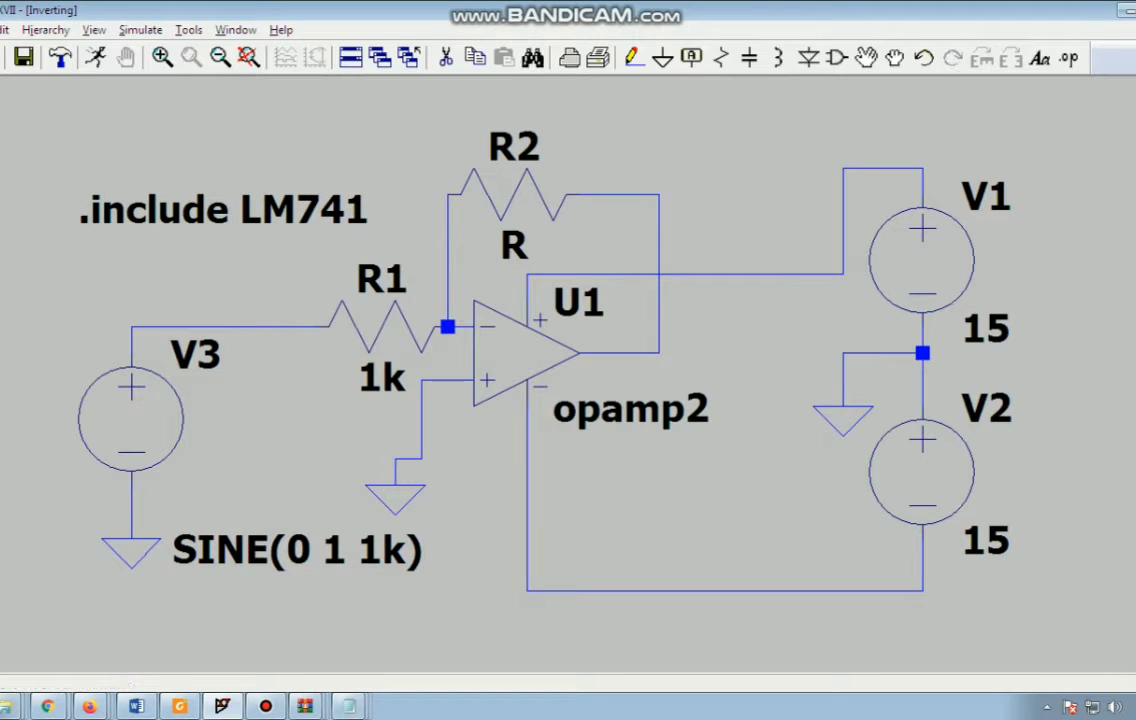
- Clear the op-amp U1's value, and open the LM741 model file from the Library folder in Notepad
right_click(630, 408)
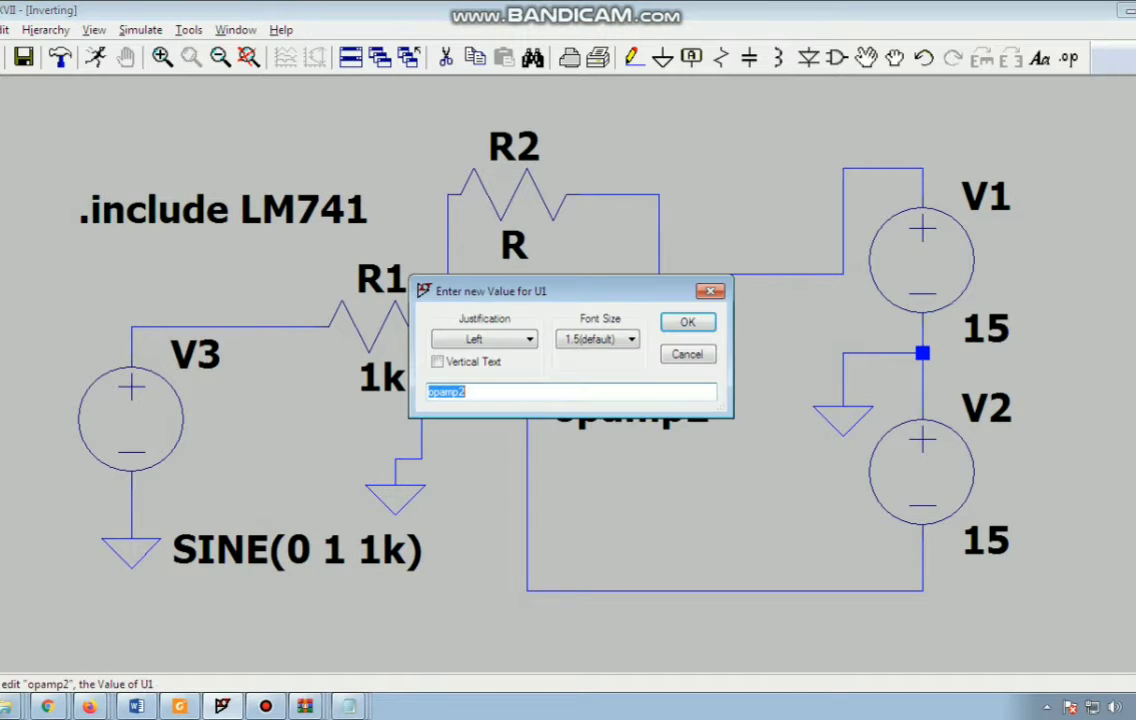
key("BackSpace")
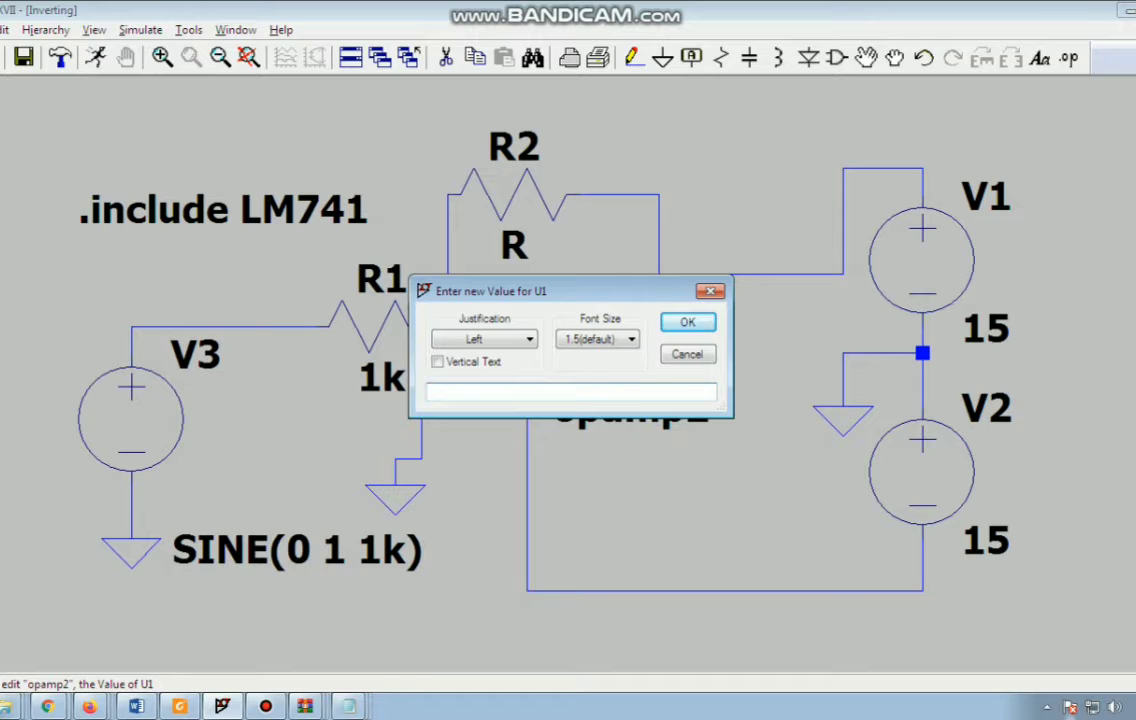
right_click(5, 706)
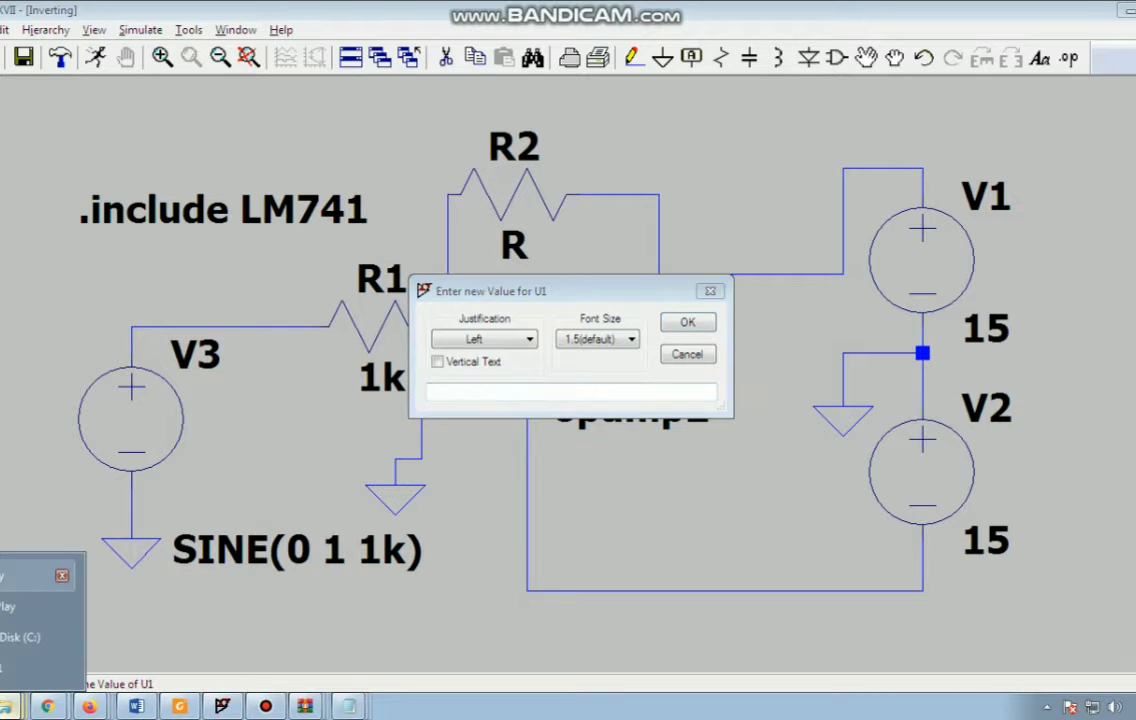
left_click(30, 511)
right_click(209, 130)
key("Escape")
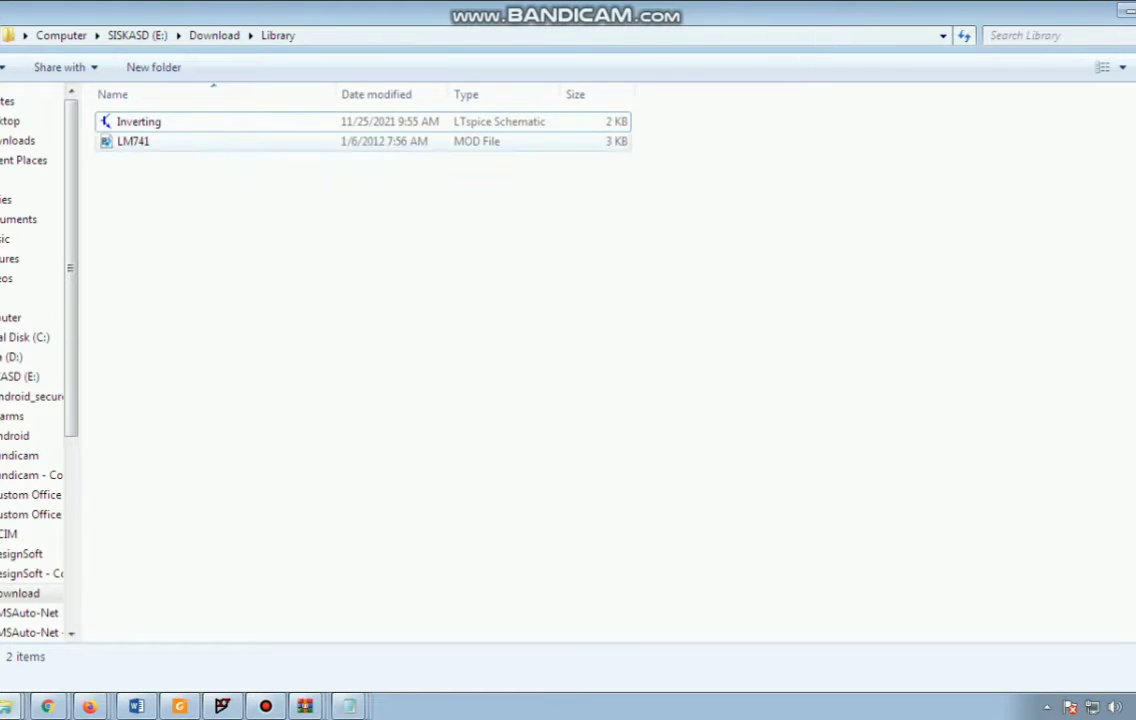
right_click(166, 140)
right_click(132, 146)
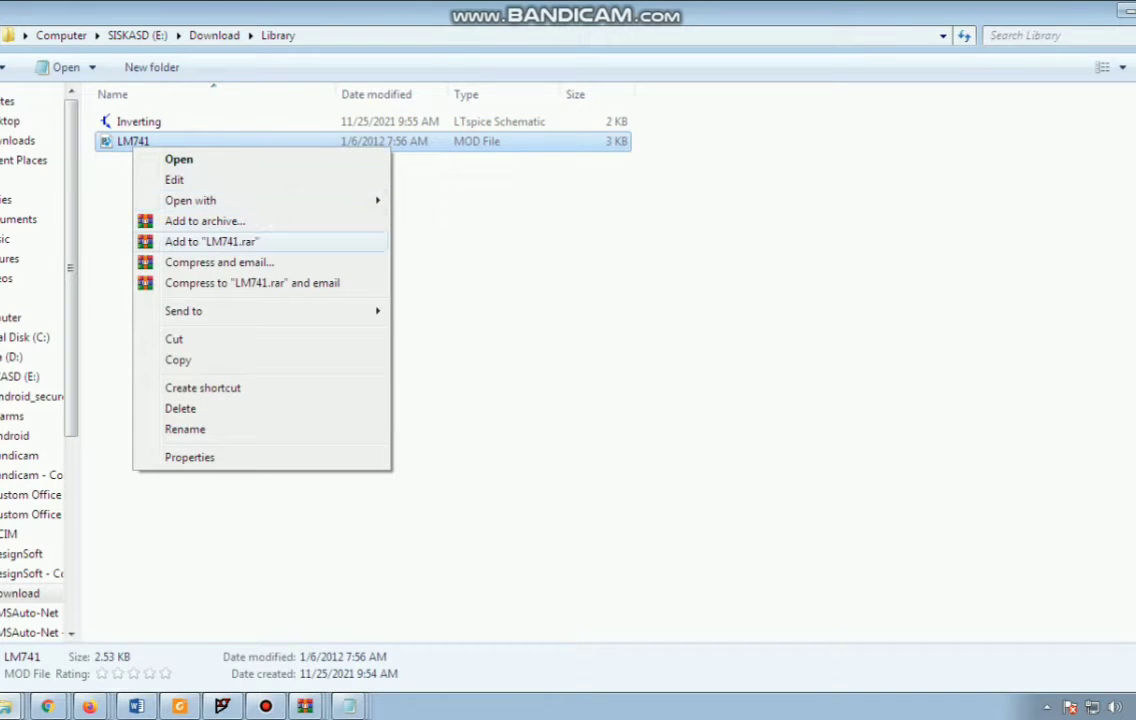
mouse_move(200, 200)
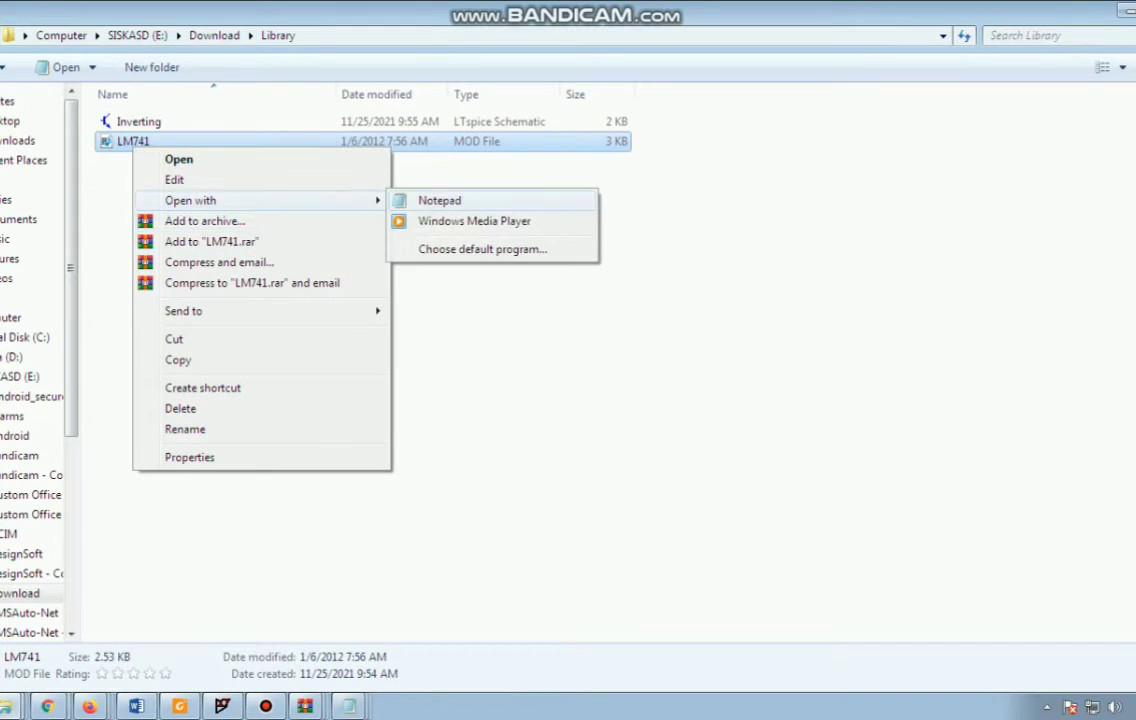
left_click(438, 200)
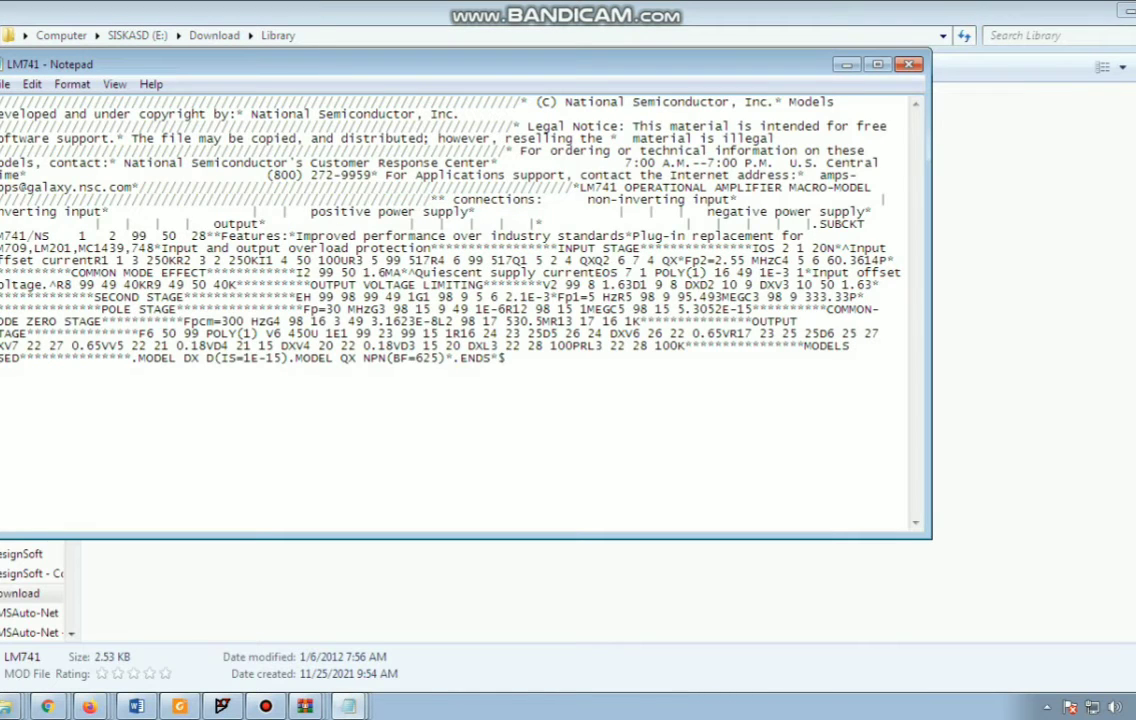
- Copy the subcircuit name LM741/NS from the model file and enter it as the op-amp U1's value
left_click_drag(0, 237, 56, 237)
key("ctrl+c")
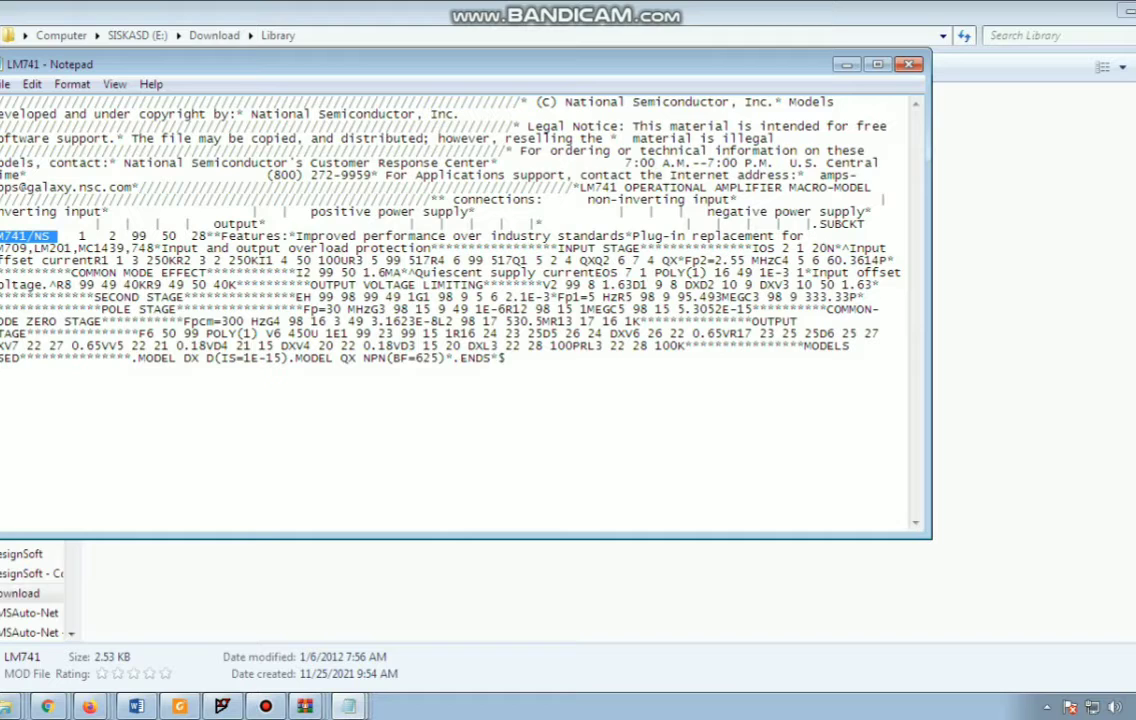
left_click(847, 65)
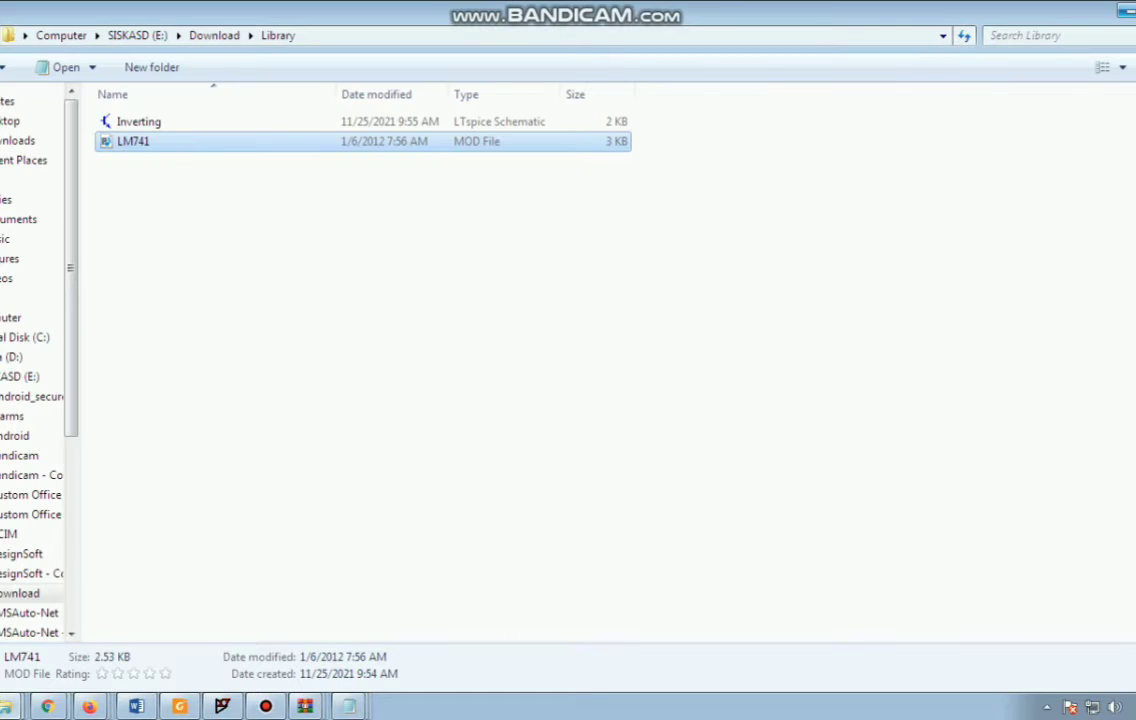
left_click(1128, 11)
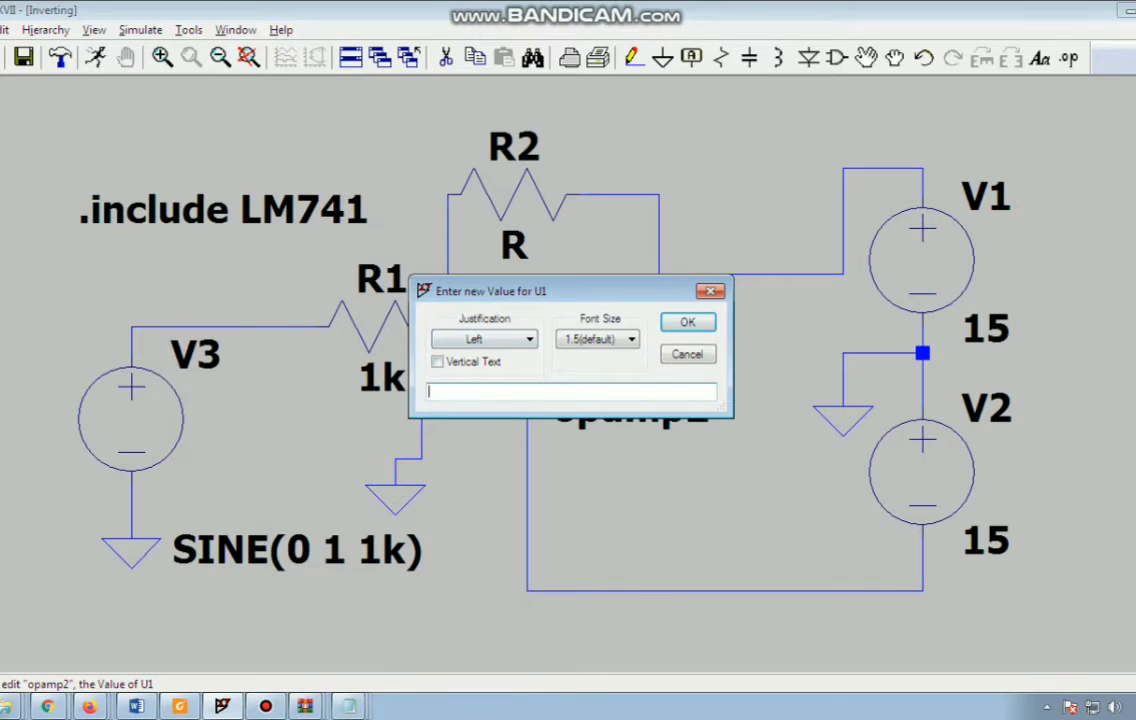
key("ctrl+v")
key("Return")
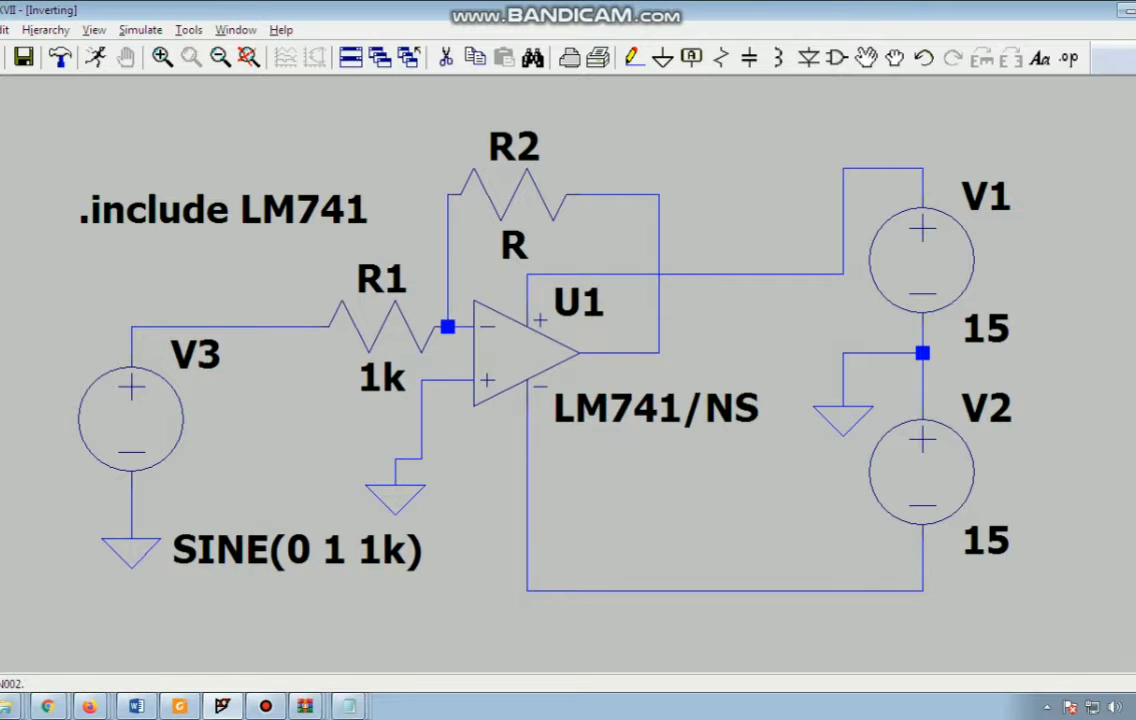
- Change the op-amp's reference designator to Vout
right_click(579, 304)
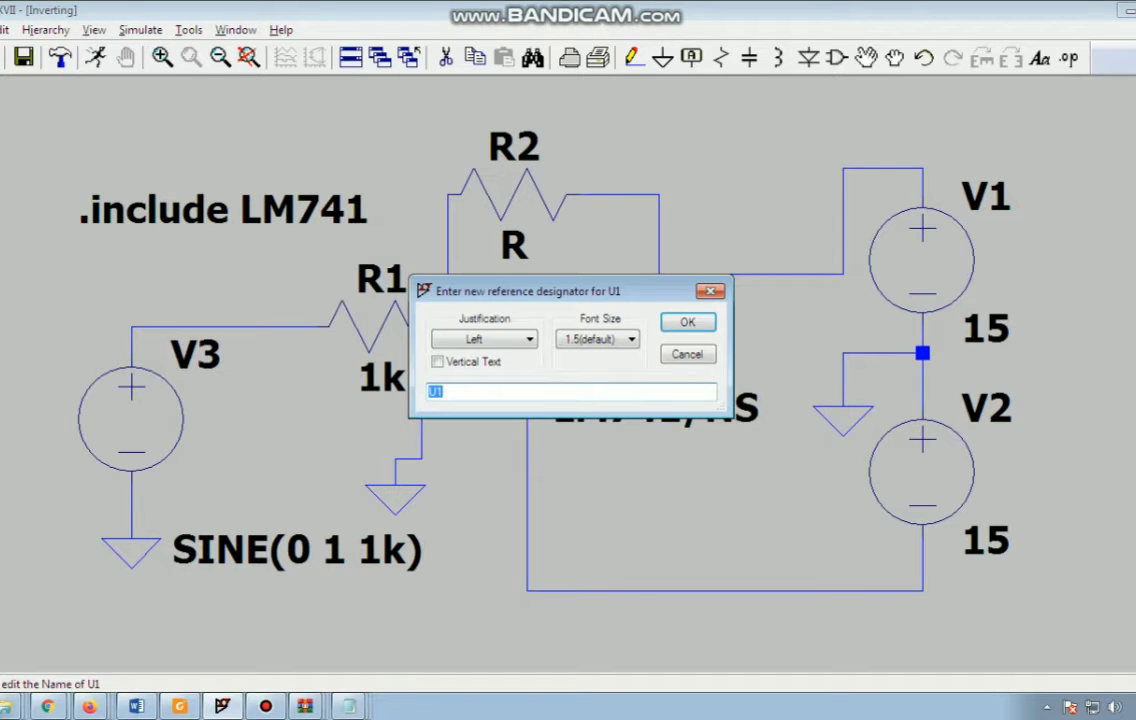
key("BackSpace")
type("vOUT")
key("BackSpace")
key("BackSpace")
key("BackSpace")
key("BackSpace")
type("Vout")
key("Return")
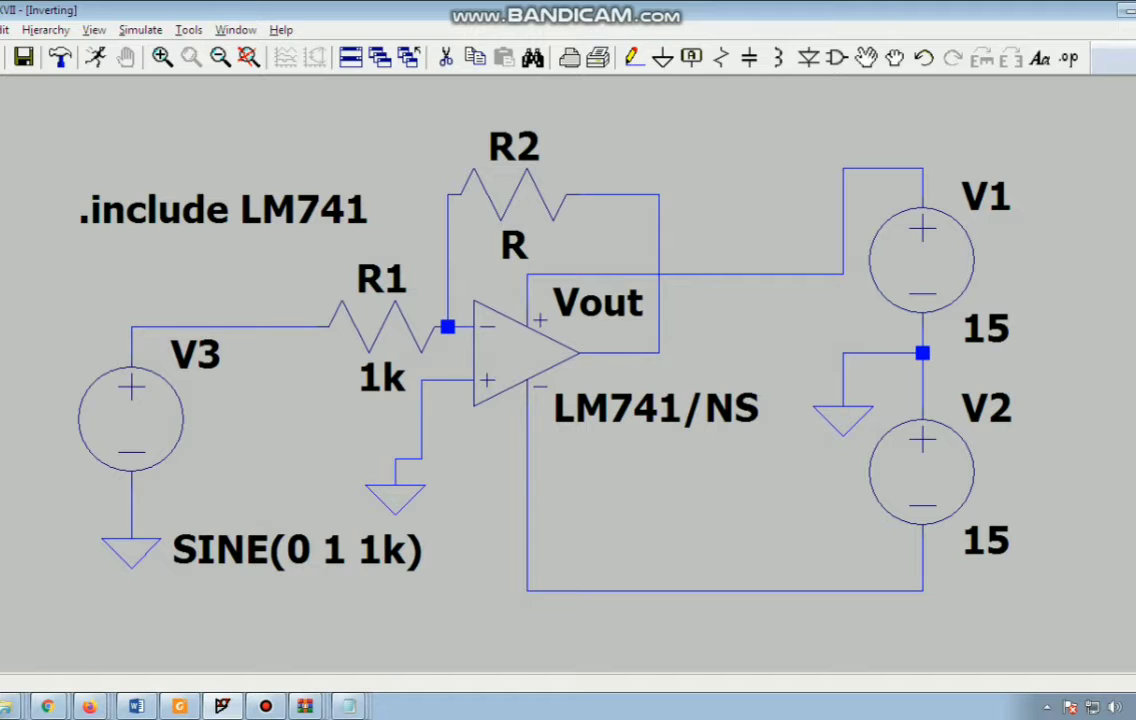
- Set up a 100m transient analysis below source V3 and replace the include directive with ".include LM741.MOD" above the source
left_click(95, 57)
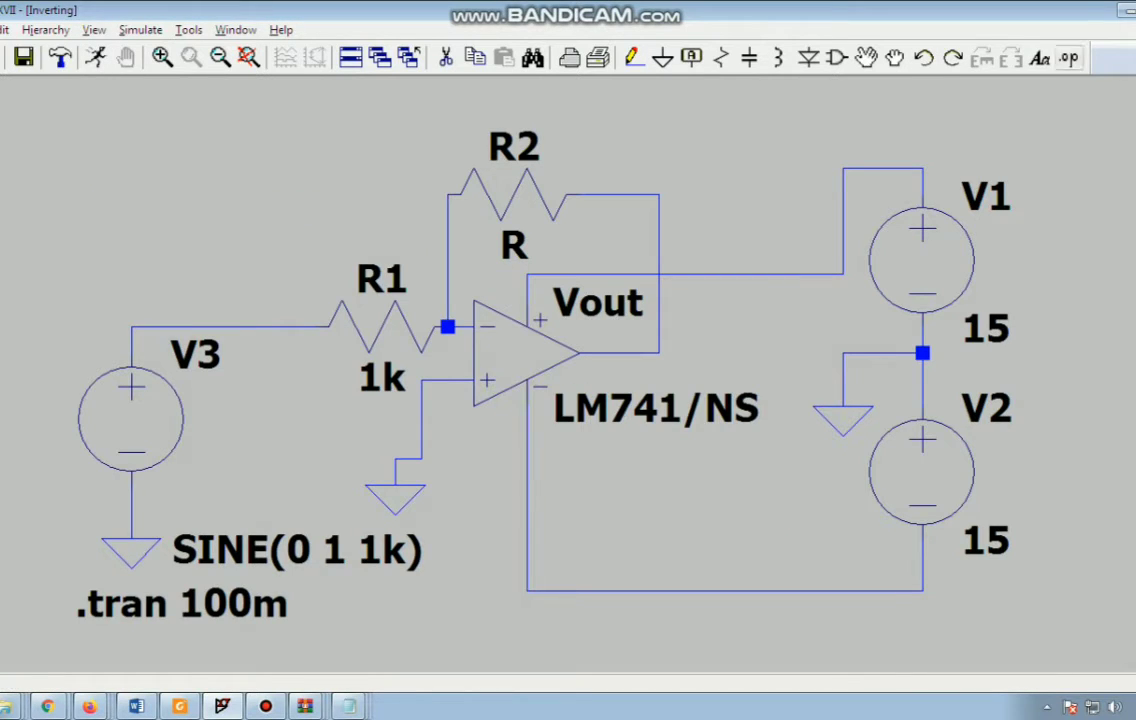
left_click(1068, 57)
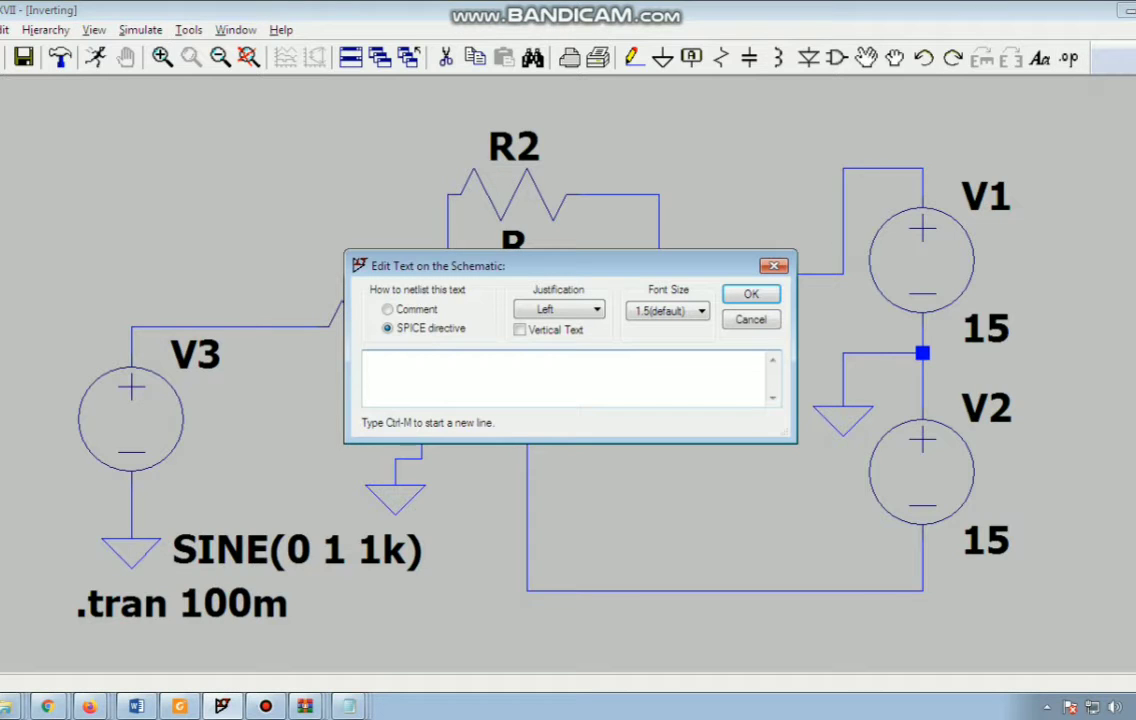
type(".include LM741.MO")
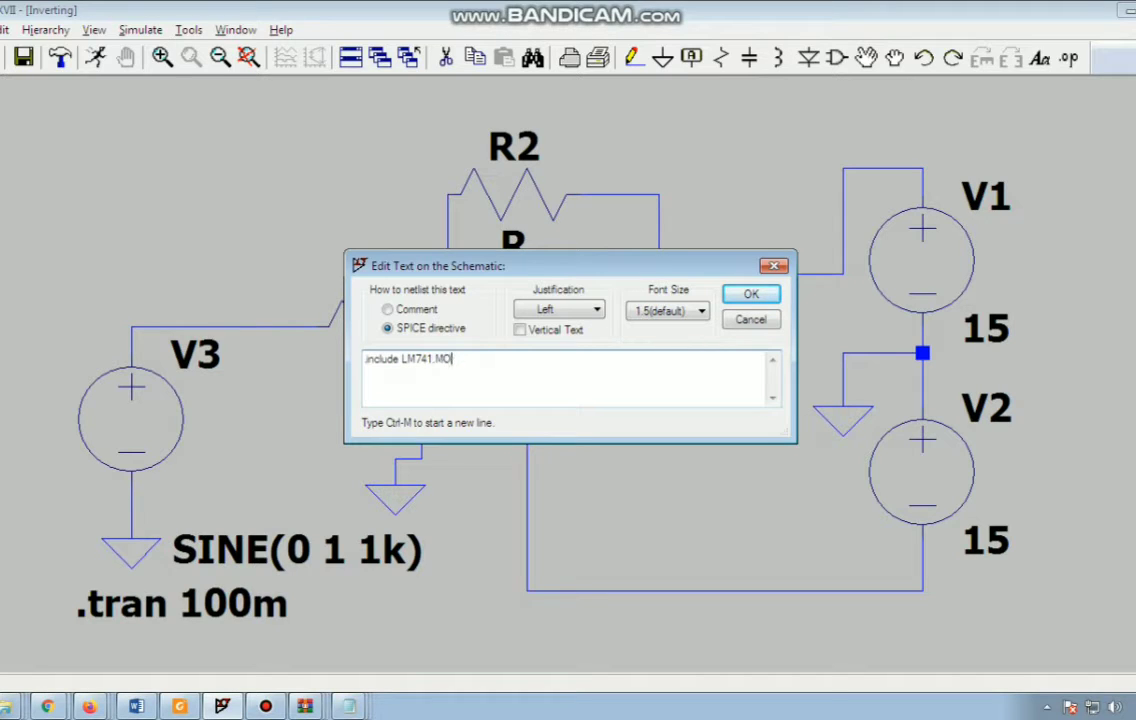
type("D")
key("Return")
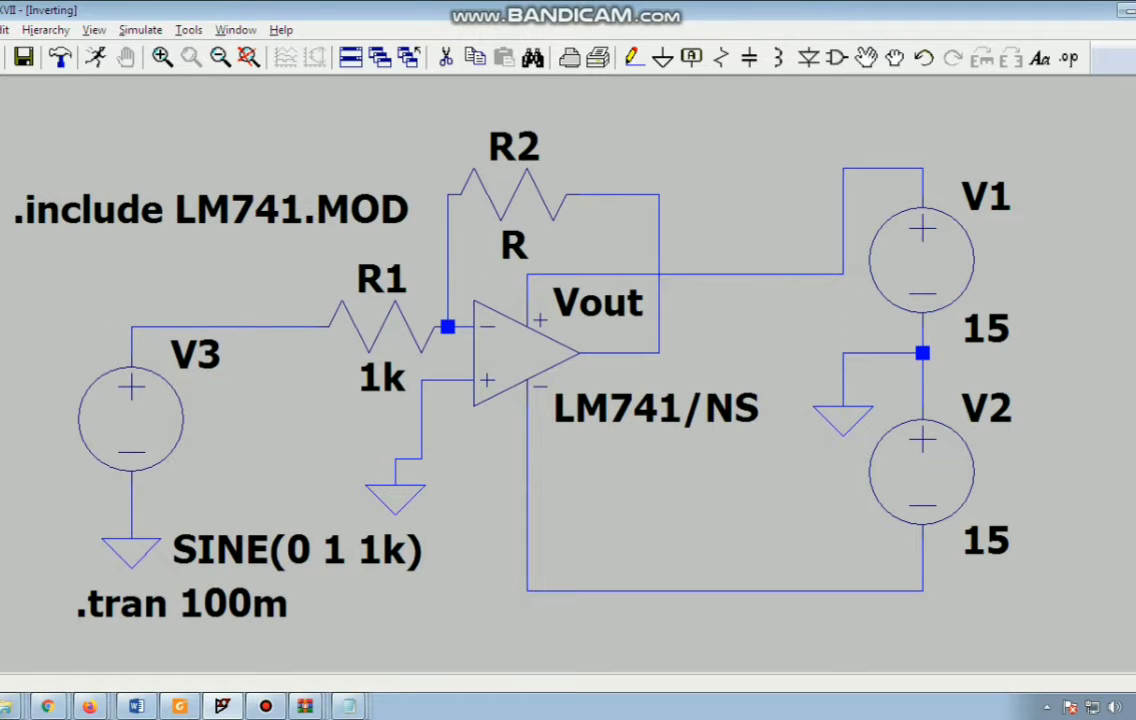
- Set the value of feedback resistor R2 to 10K
right_click(514, 245)
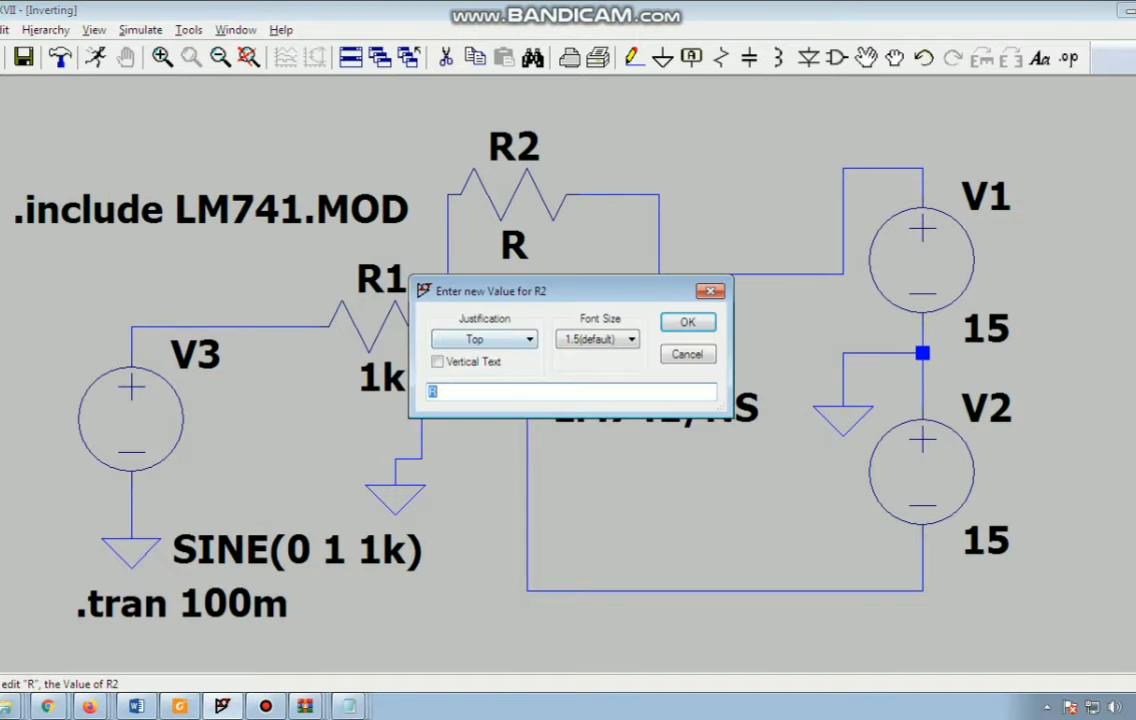
type("10K")
key("Return")
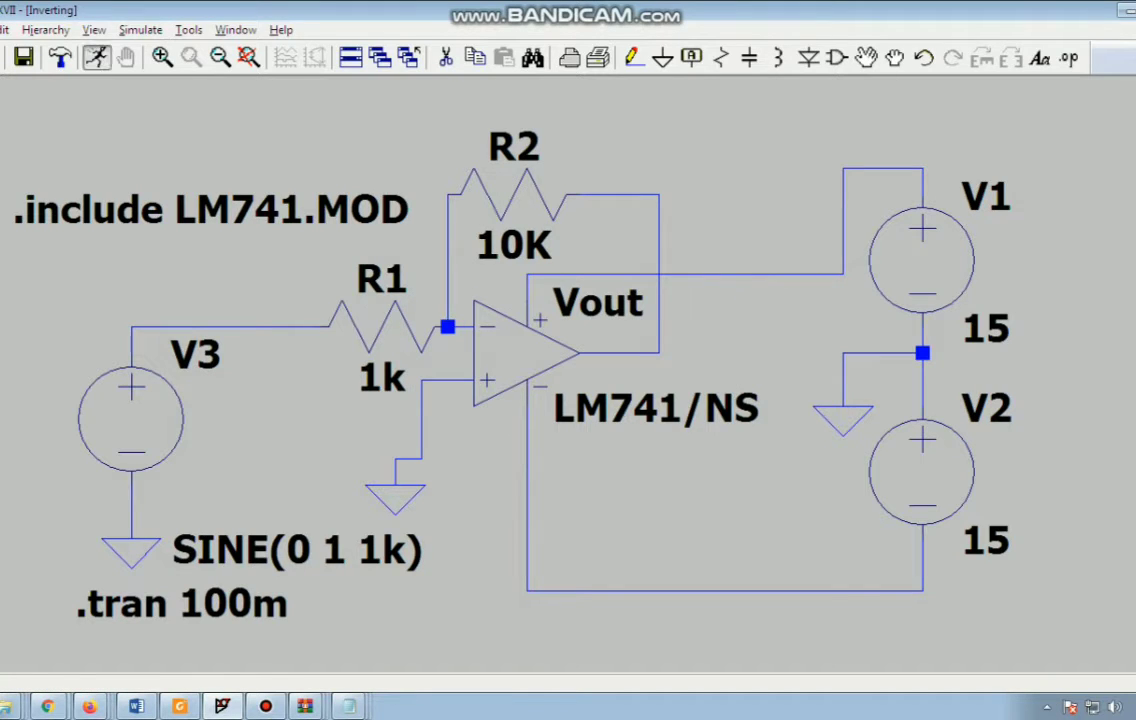
- Run the transient simulation and plot the input voltage from V3 together with the op-amp's output voltage
left_click(95, 57)
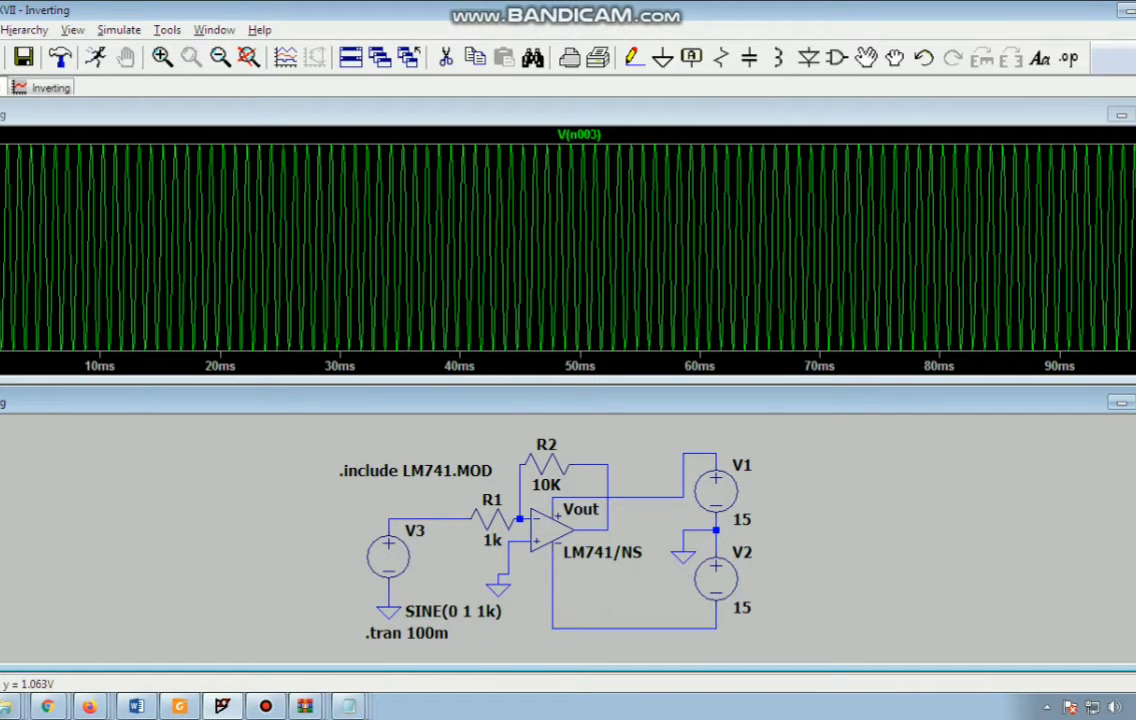
left_click(607, 528)
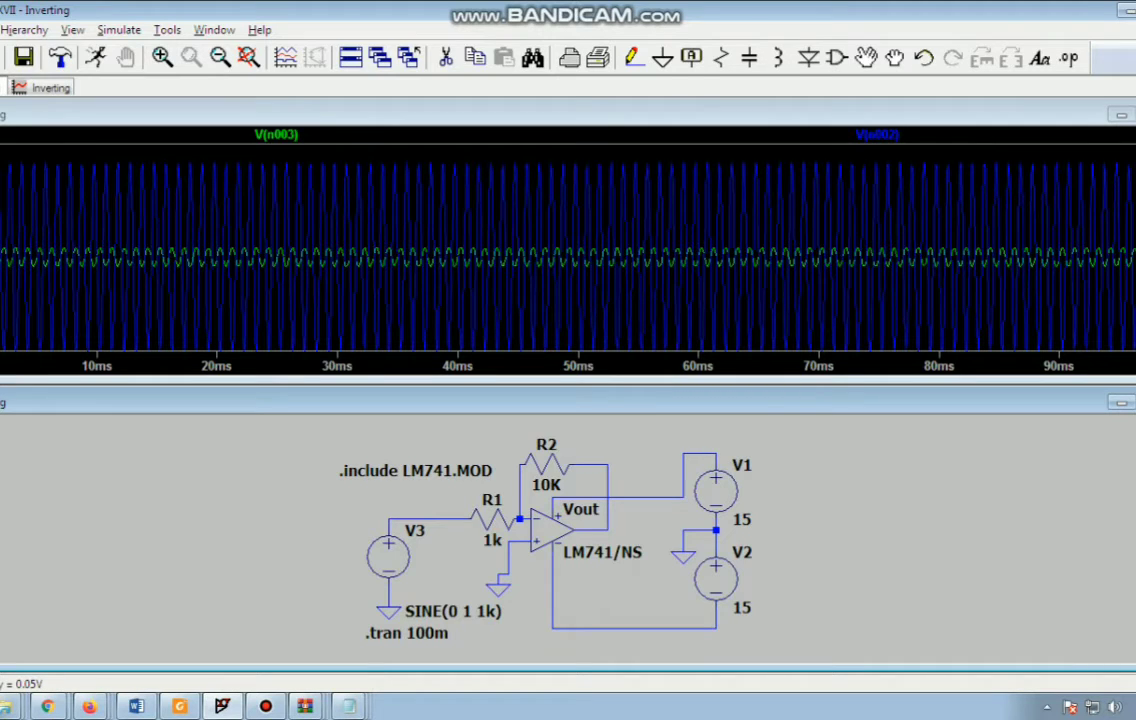
left_click(780, 250)
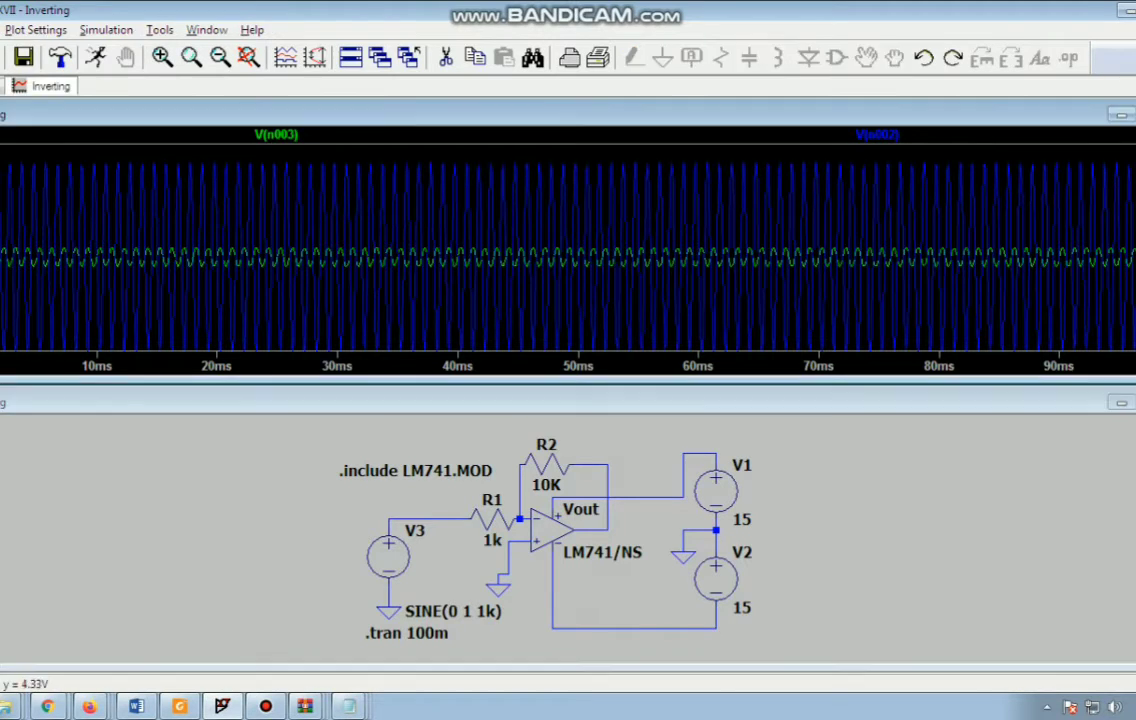
- Delete the output trace V(n002) from the shared plot and replot the op-amp's output voltage in an added plot pane
right_click(877, 134)
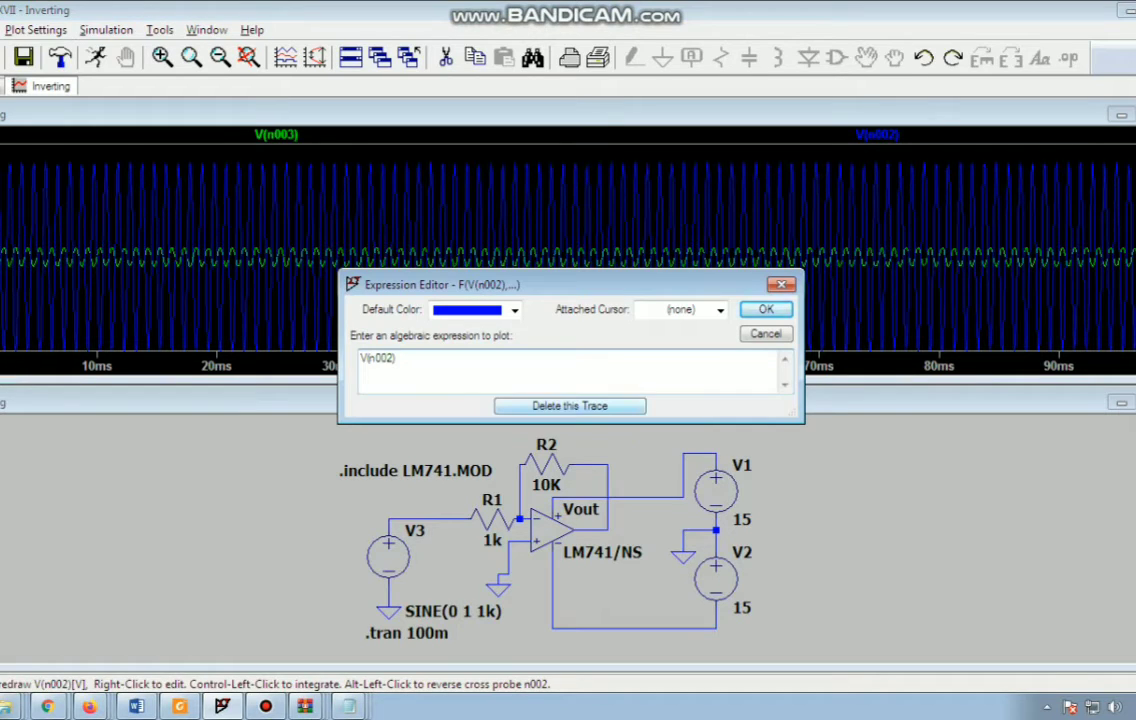
left_click(570, 406)
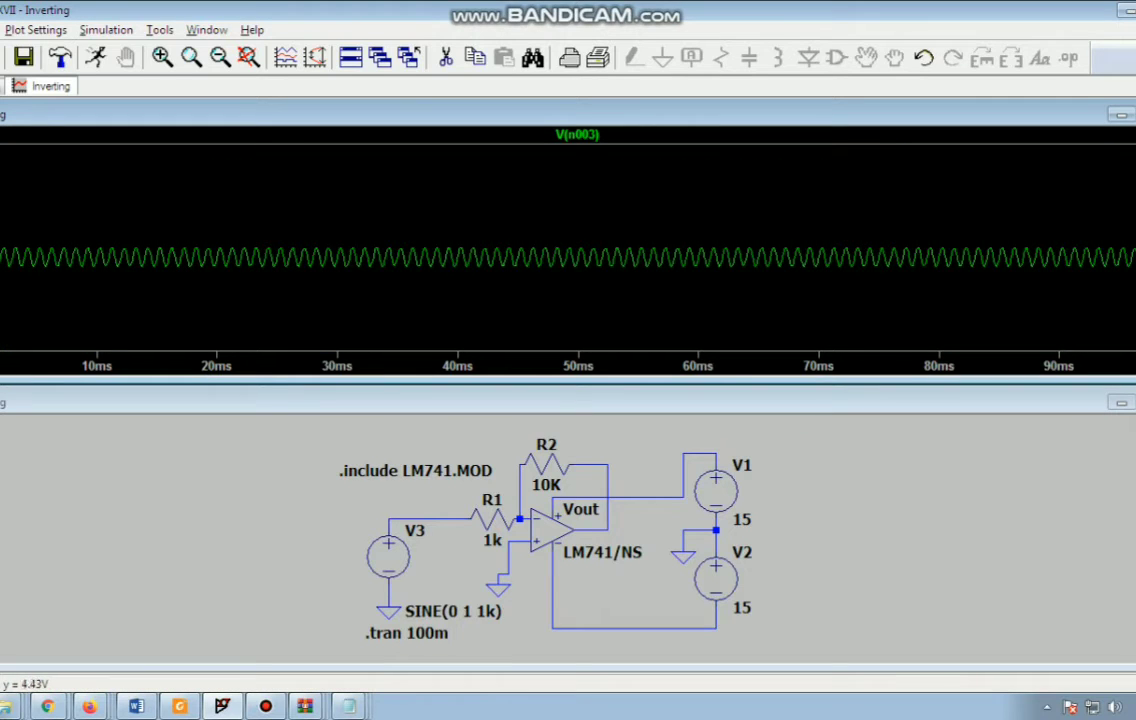
right_click(609, 249)
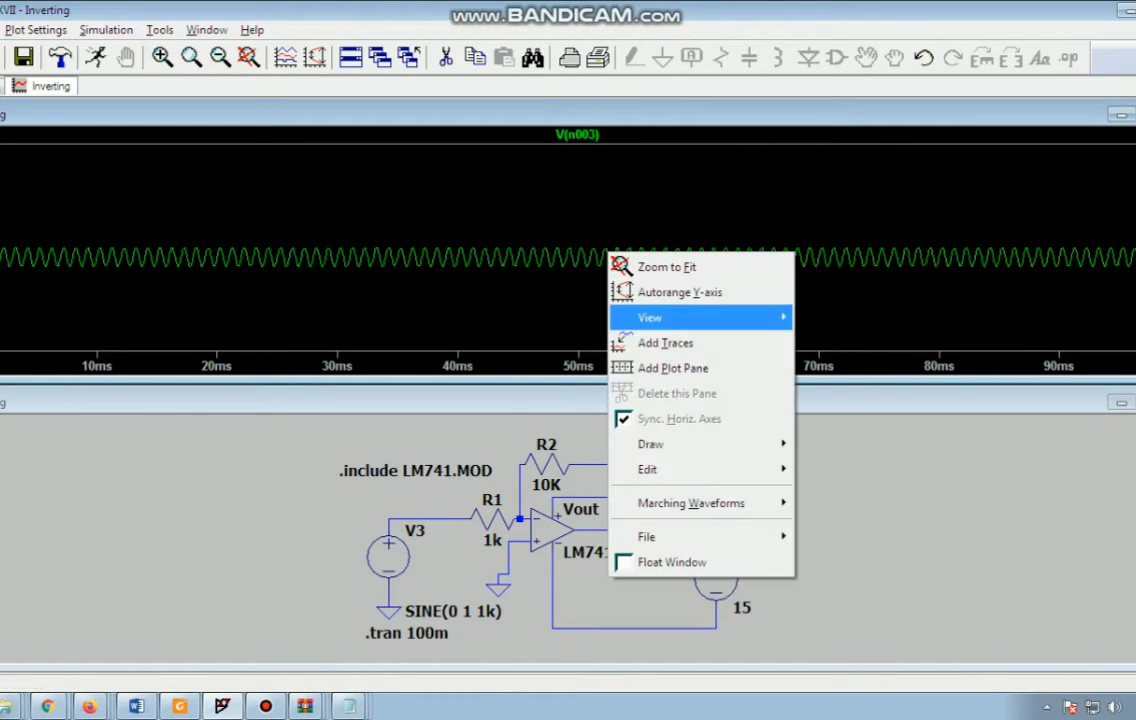
left_click(660, 363)
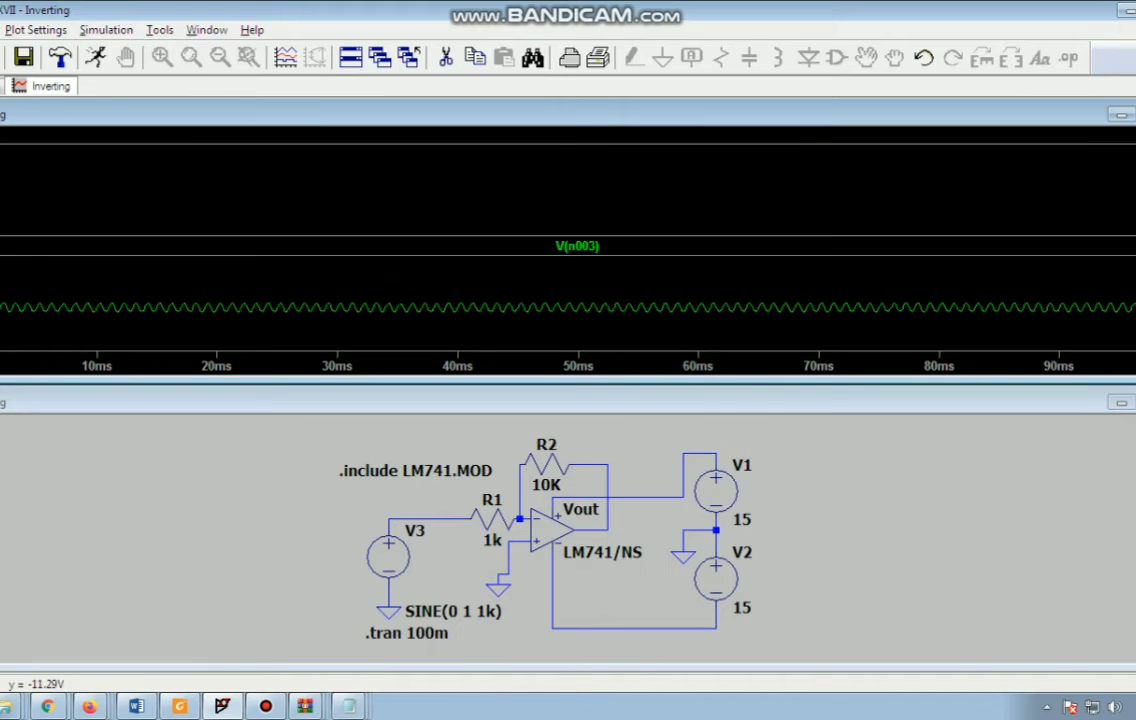
left_click(588, 530)
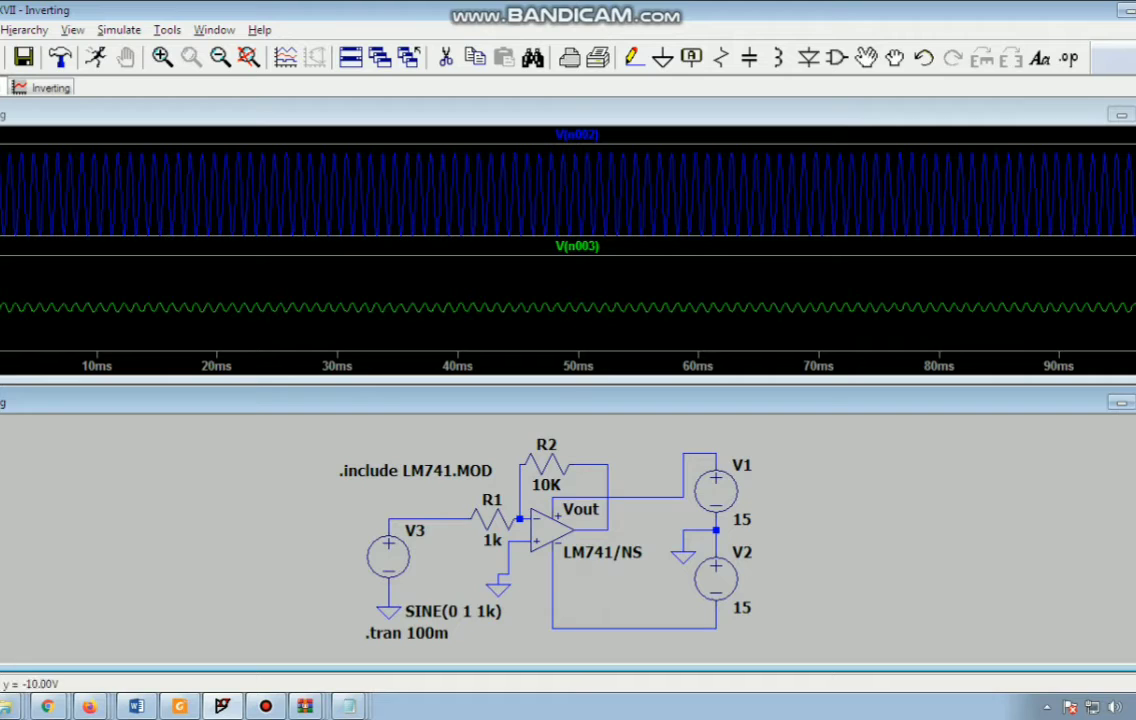
- Create a new schematic and place an opamp2 symbol from the OpAmps library near its centre
key("ctrl+n")
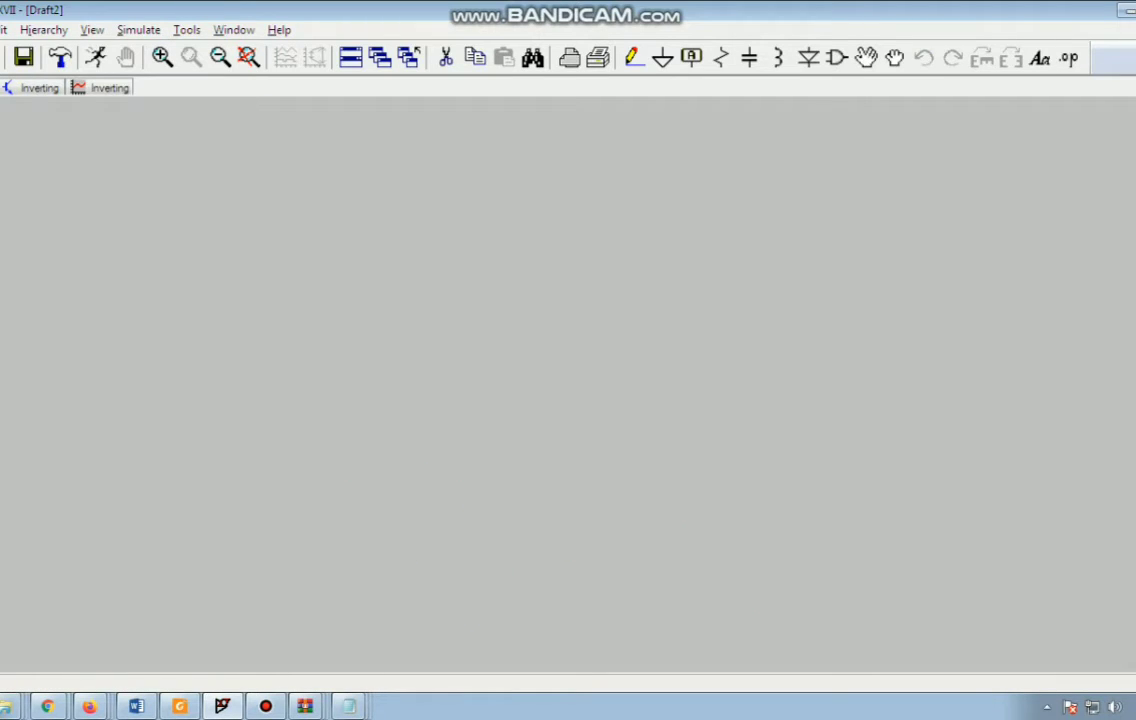
left_click(837, 57)
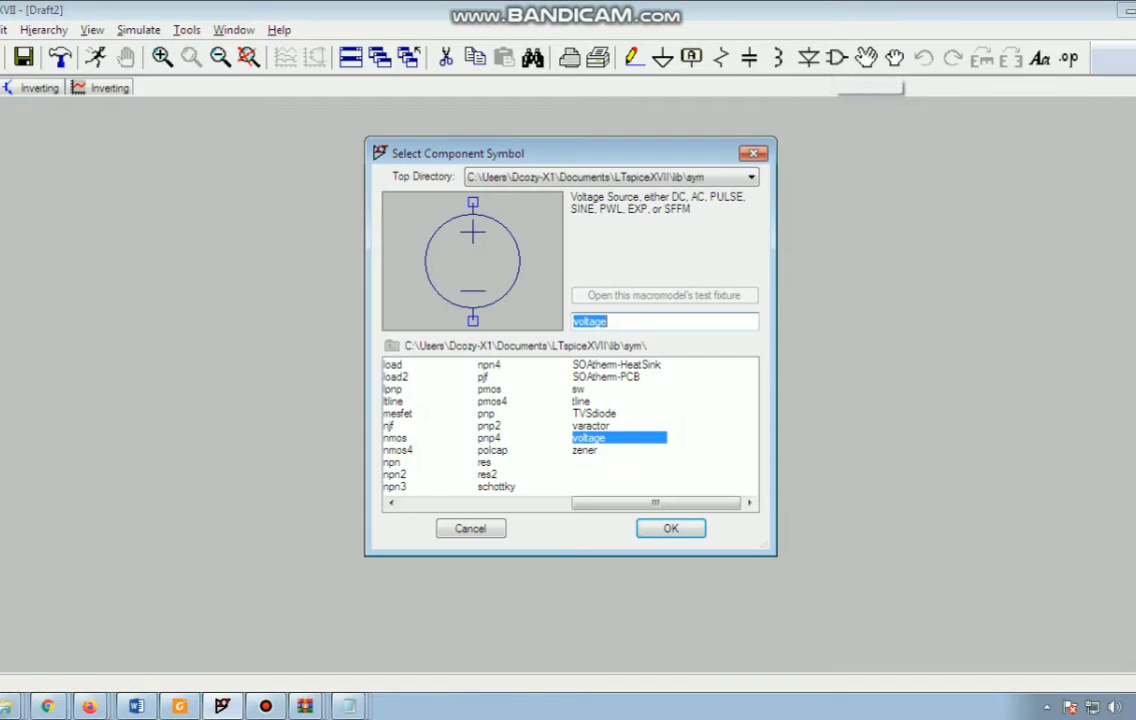
left_click_drag(655, 503, 484, 503)
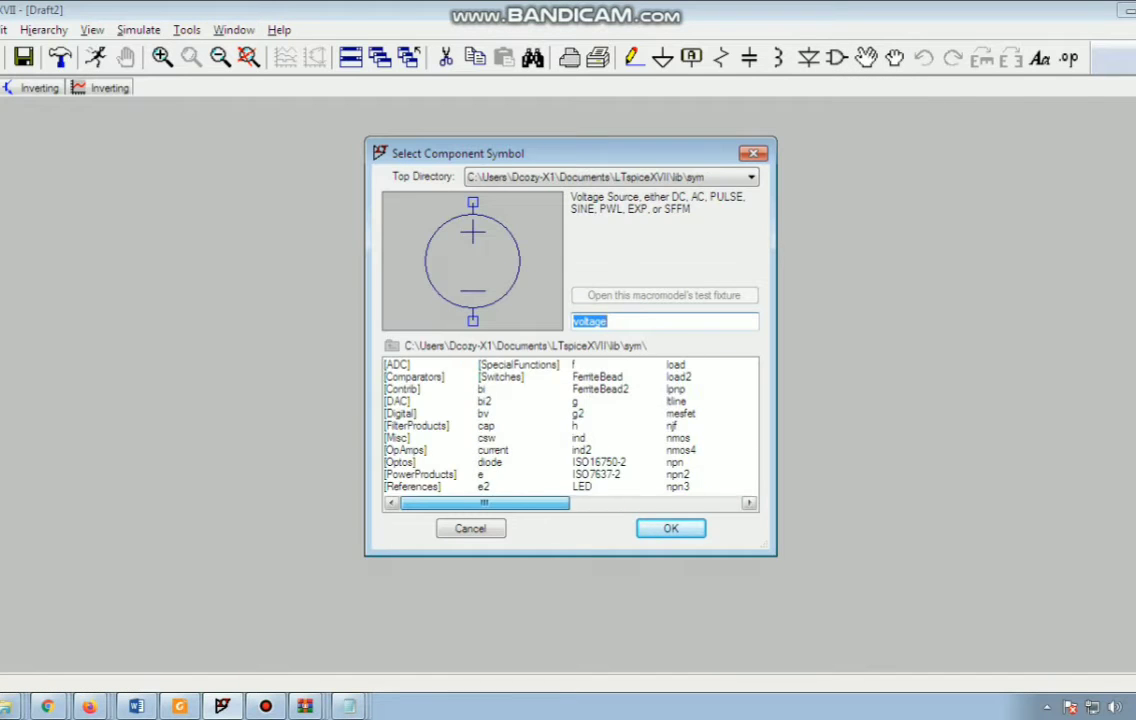
left_click(406, 450)
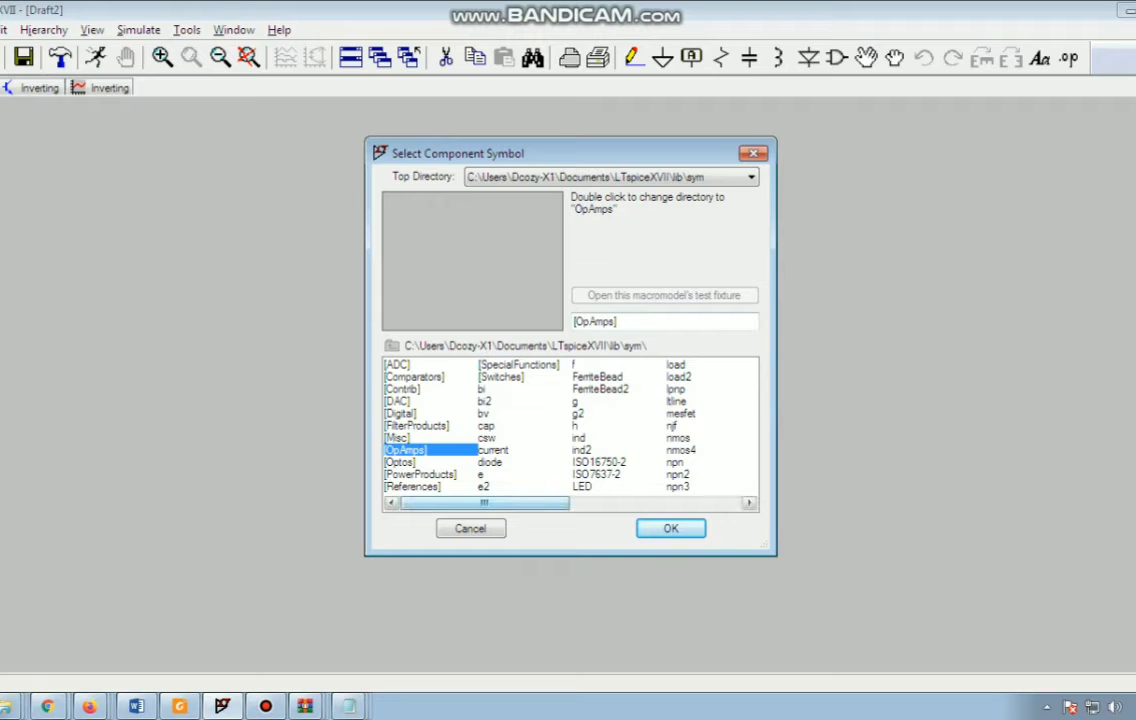
double_click(406, 450)
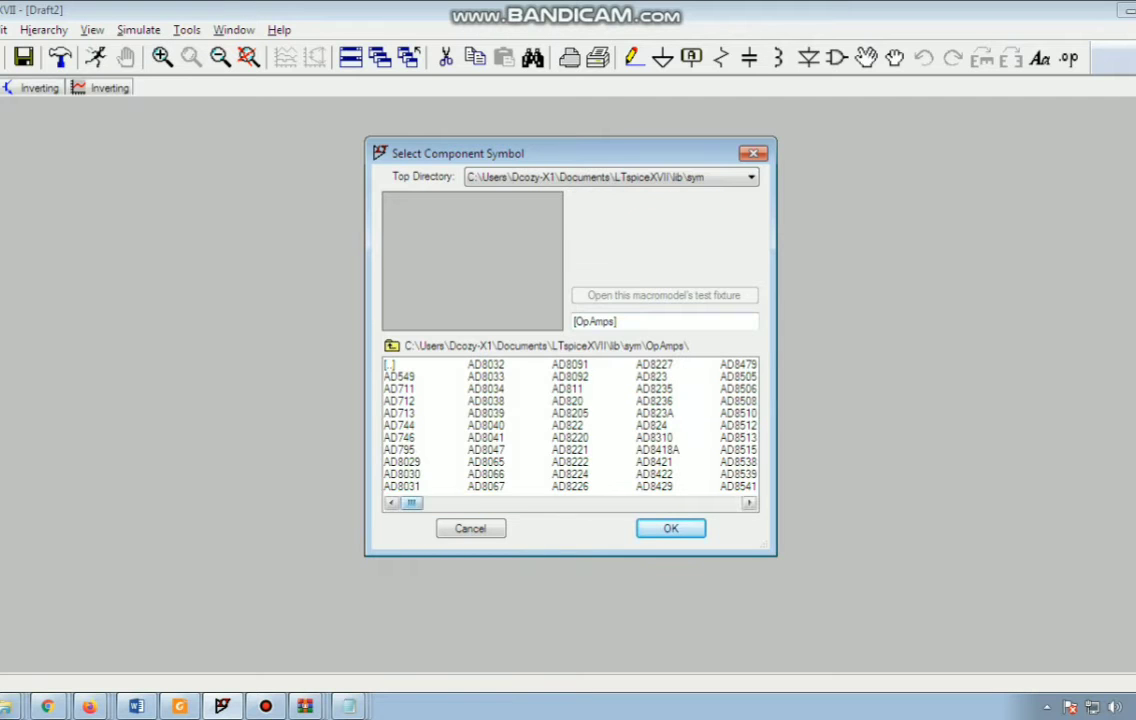
left_click_drag(393, 503, 729, 503)
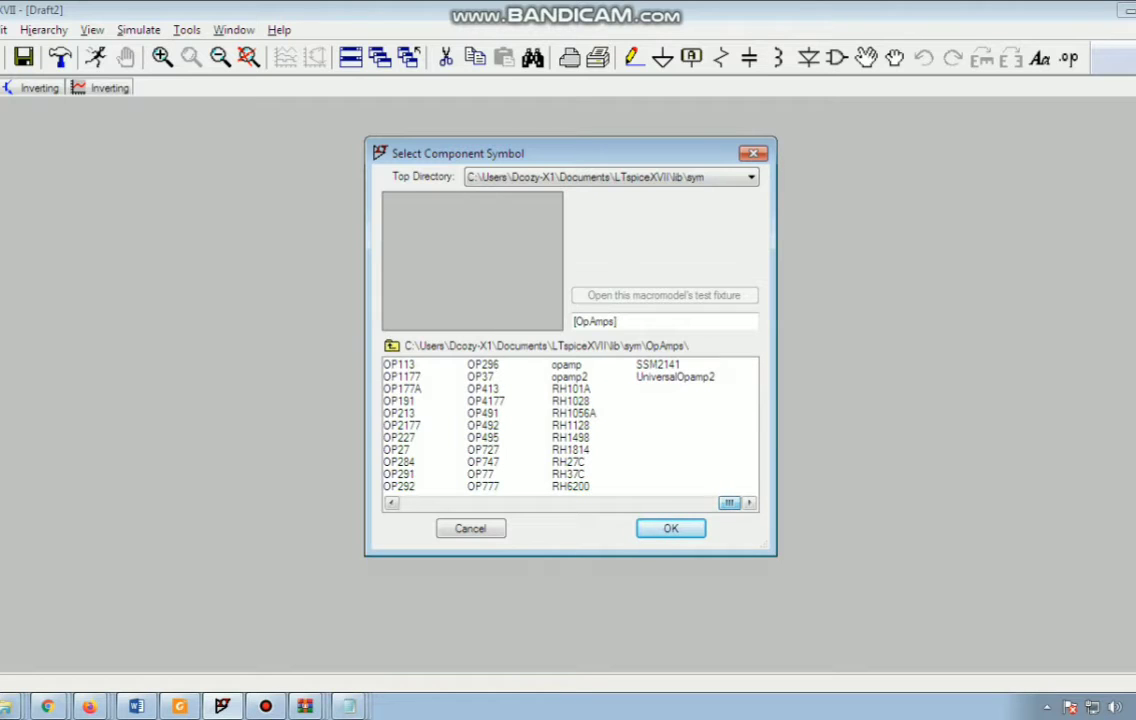
left_click(571, 377)
left_click(670, 528)
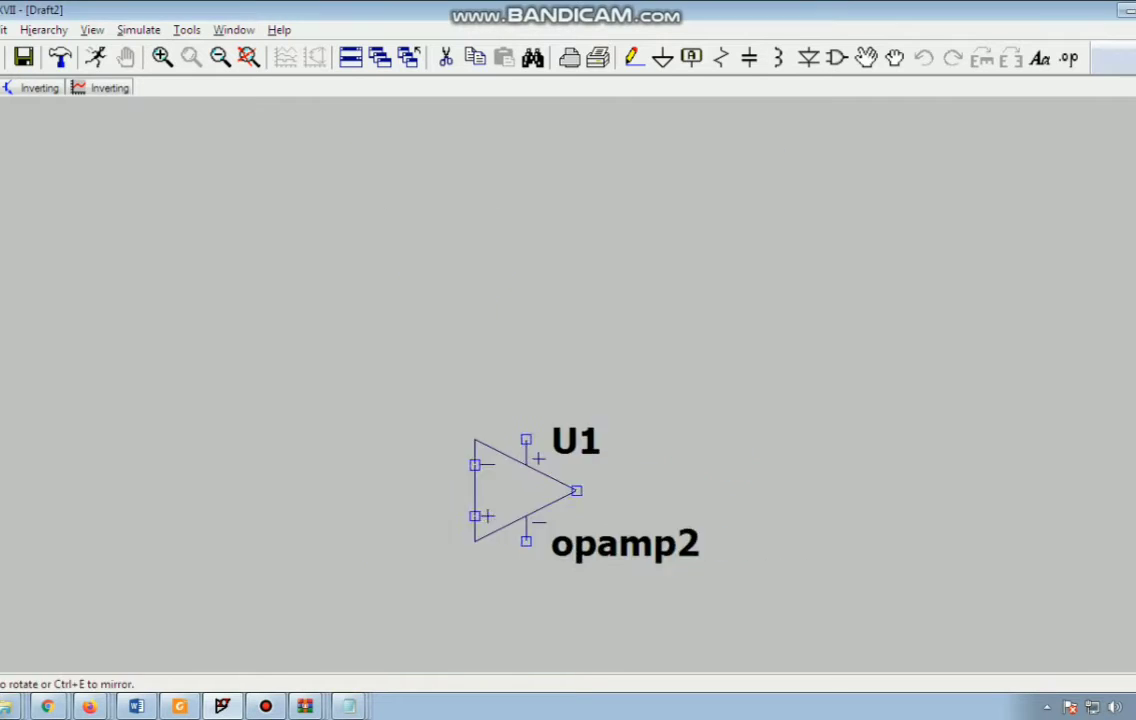
left_click(449, 243)
key("Escape")
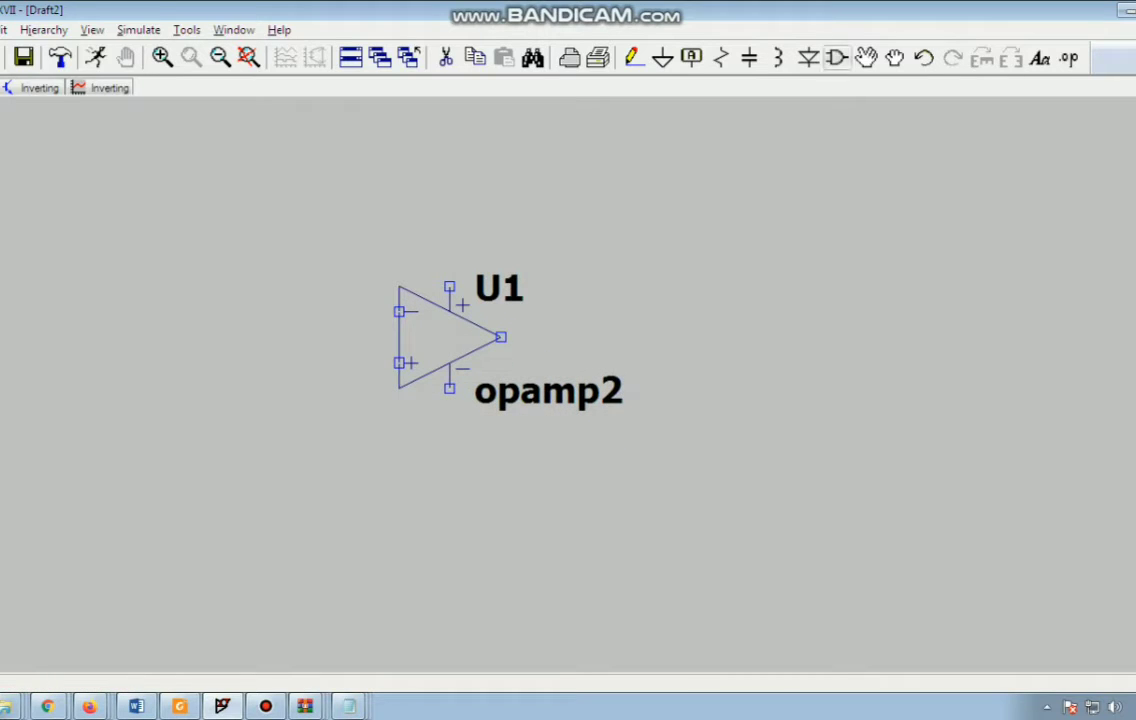
- Place three voltage sources: two stacked to the right of op-amp U1 and one to its lower left
left_click(837, 58)
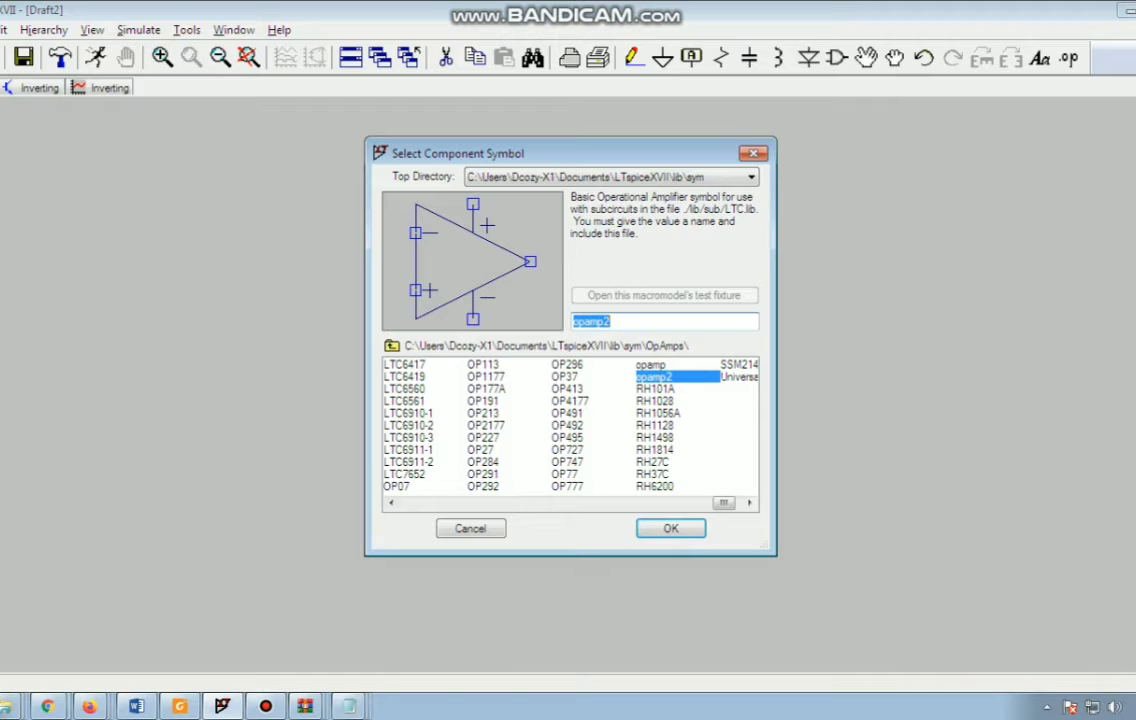
left_click_drag(724, 503, 732, 503)
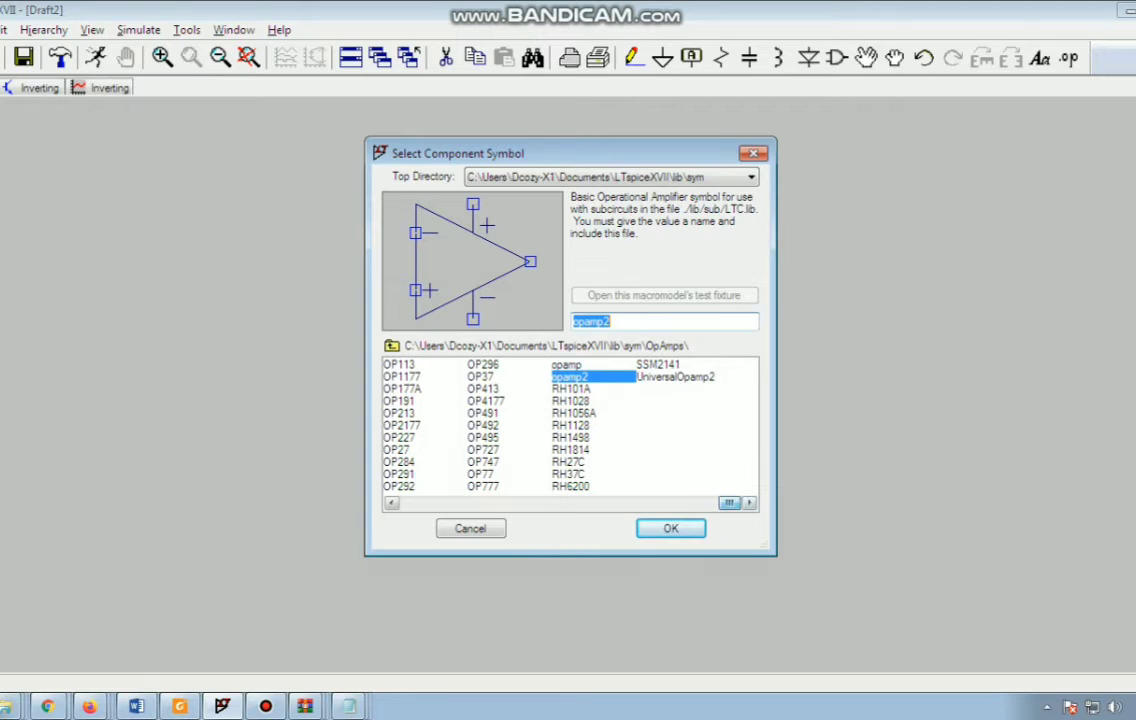
left_click(392, 346)
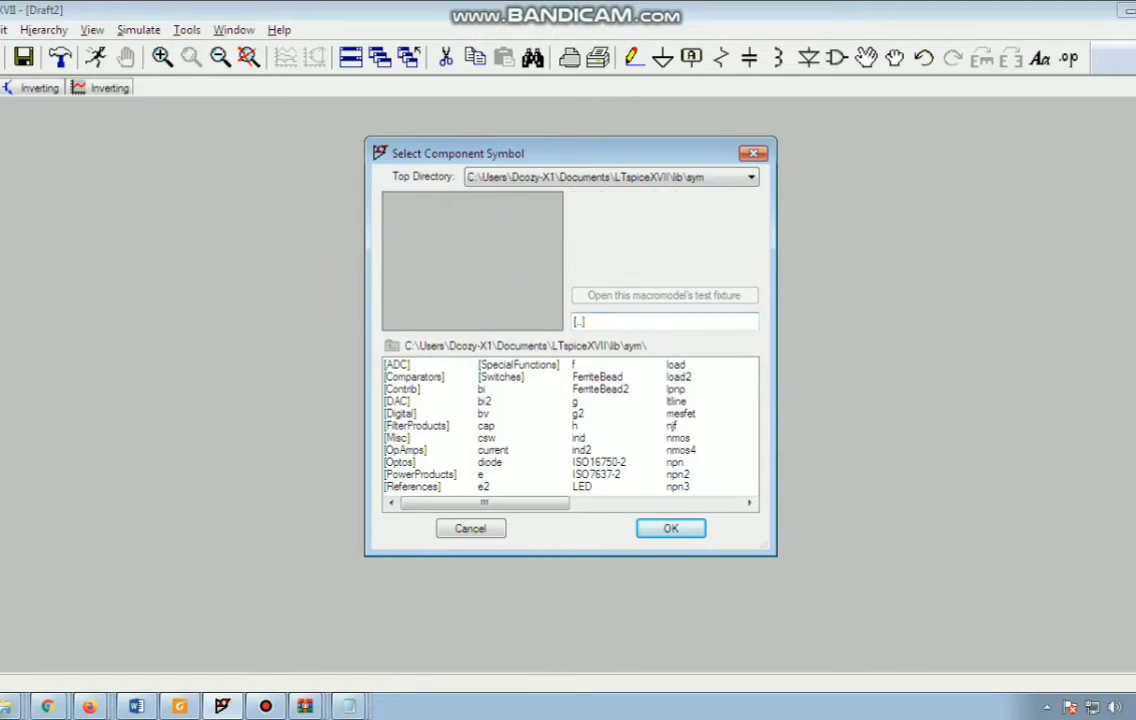
type("voltage")
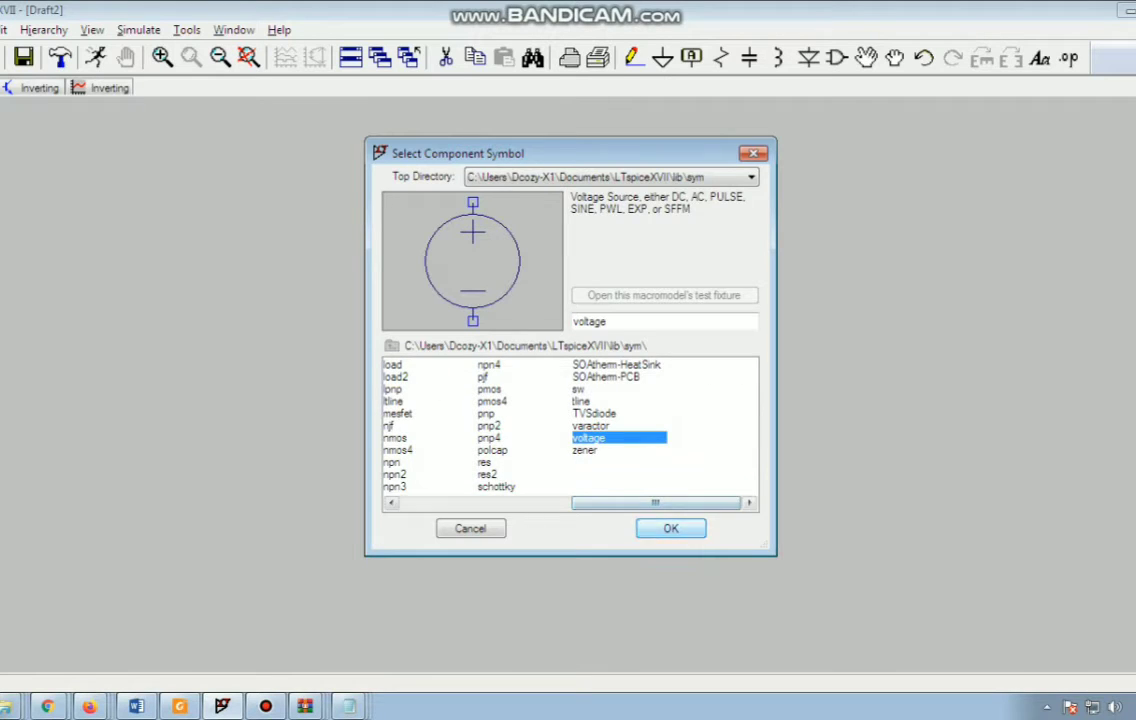
key("Return")
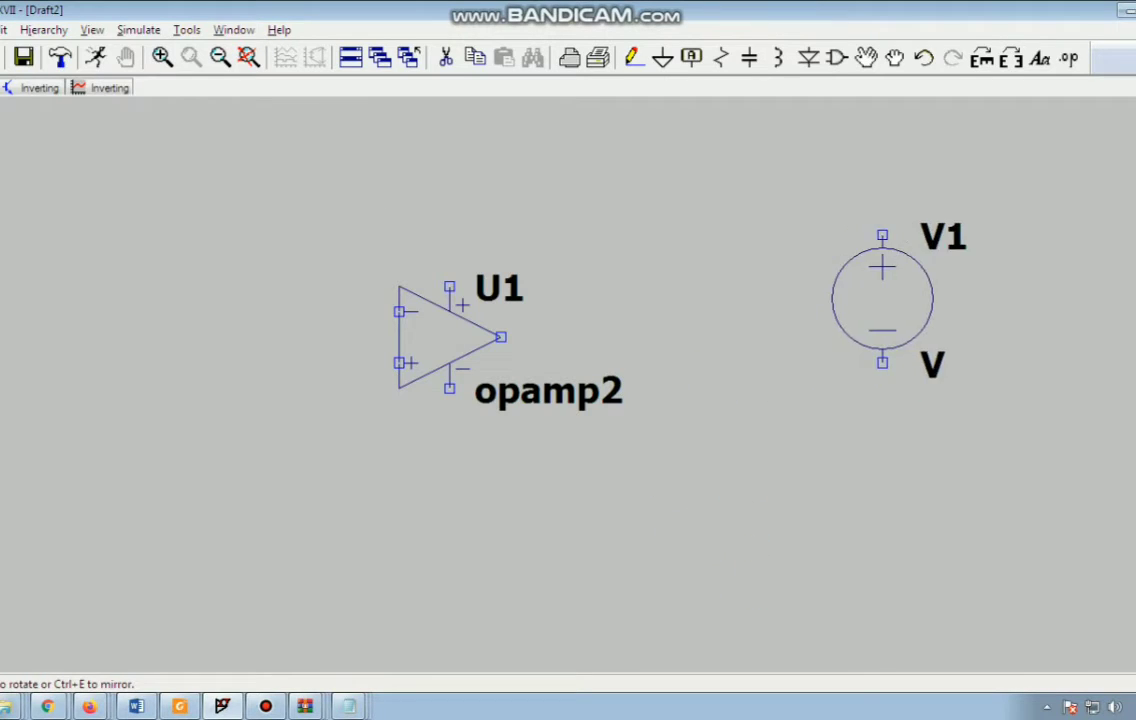
left_click(882, 299)
left_click(882, 503)
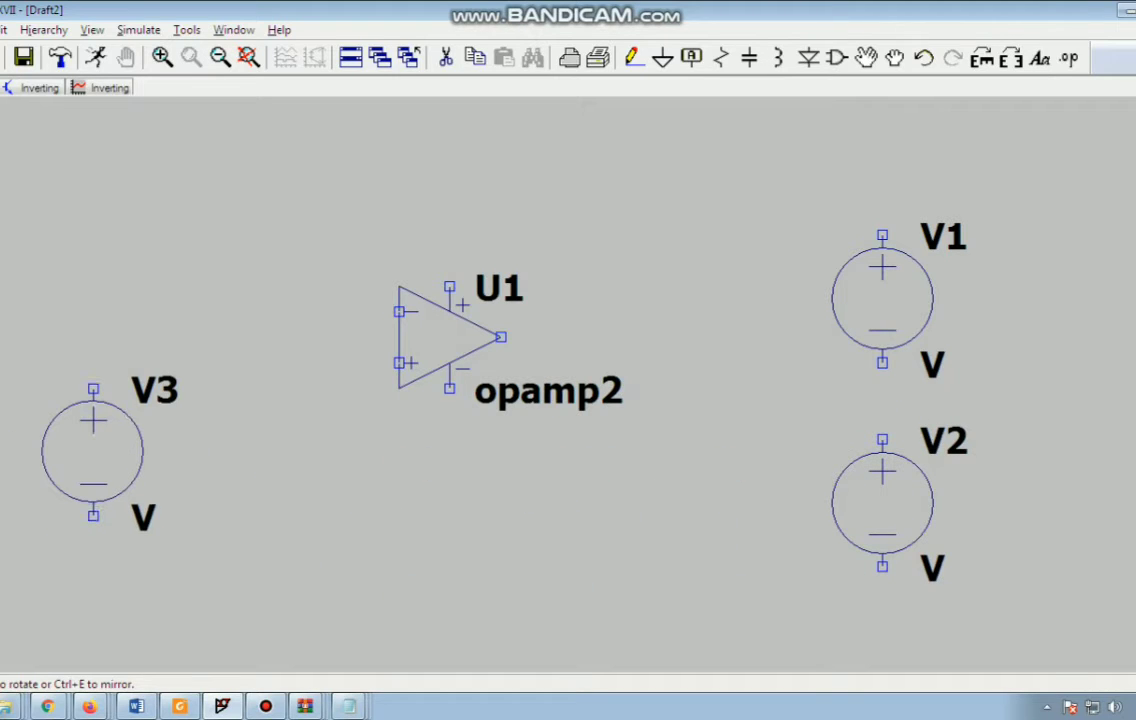
key("Escape")
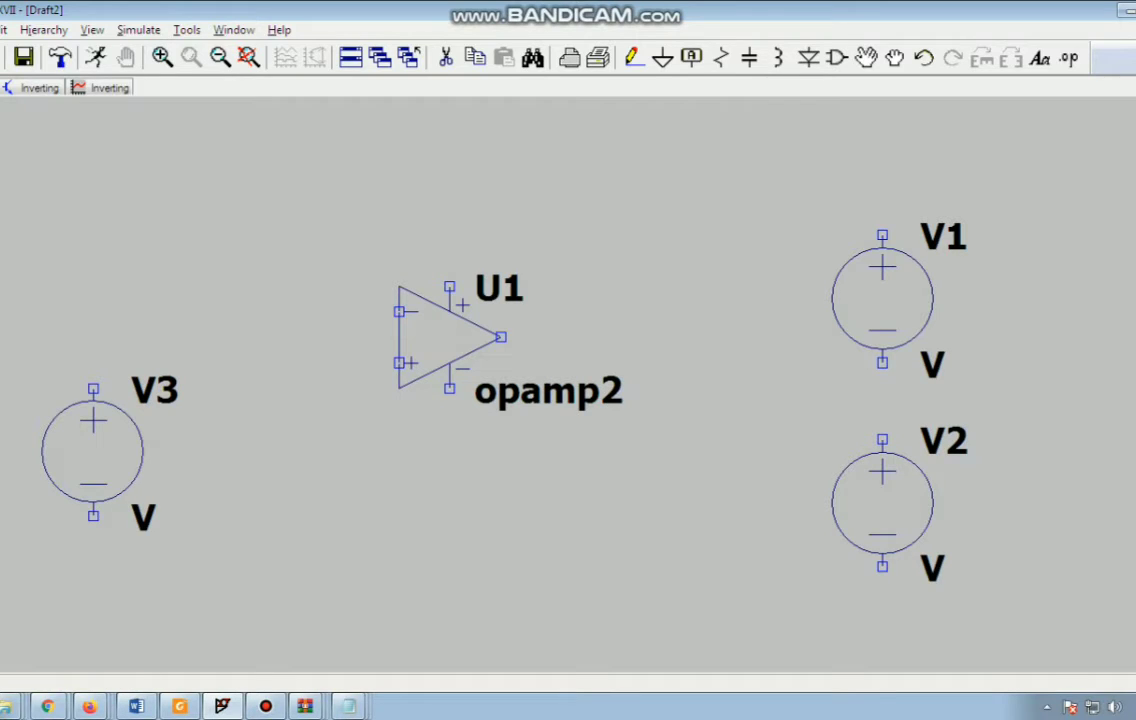
- Start placing a resistor between source V3 and the op-amp
left_click(778, 58)
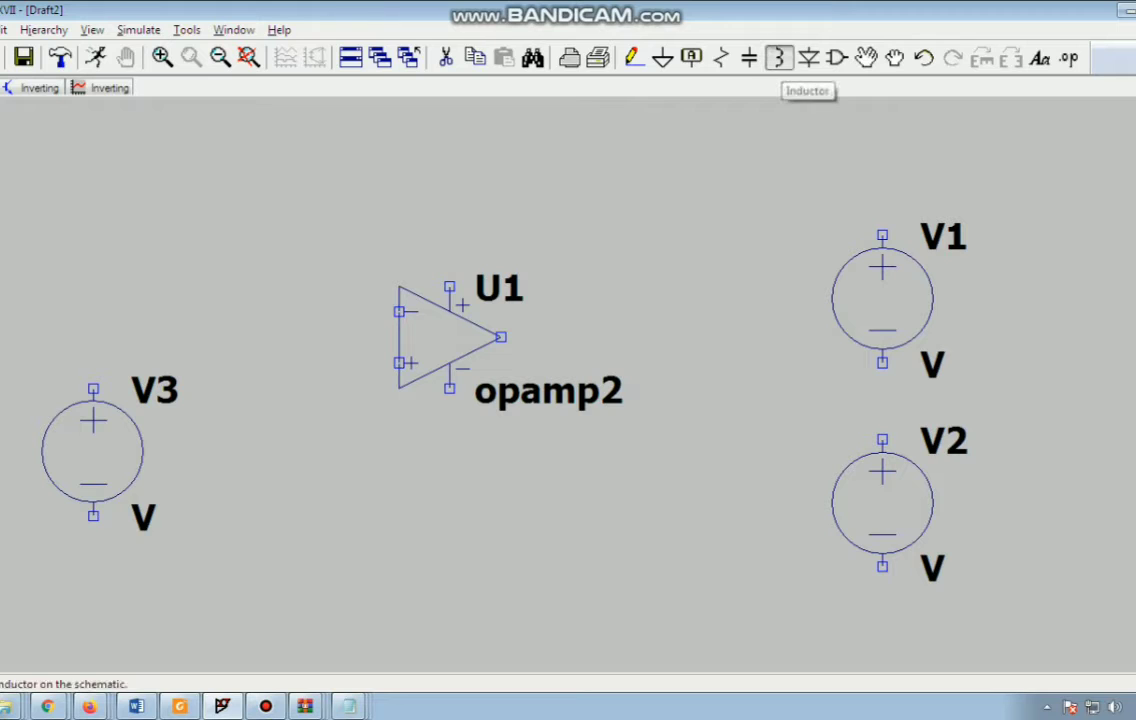
key("Escape")
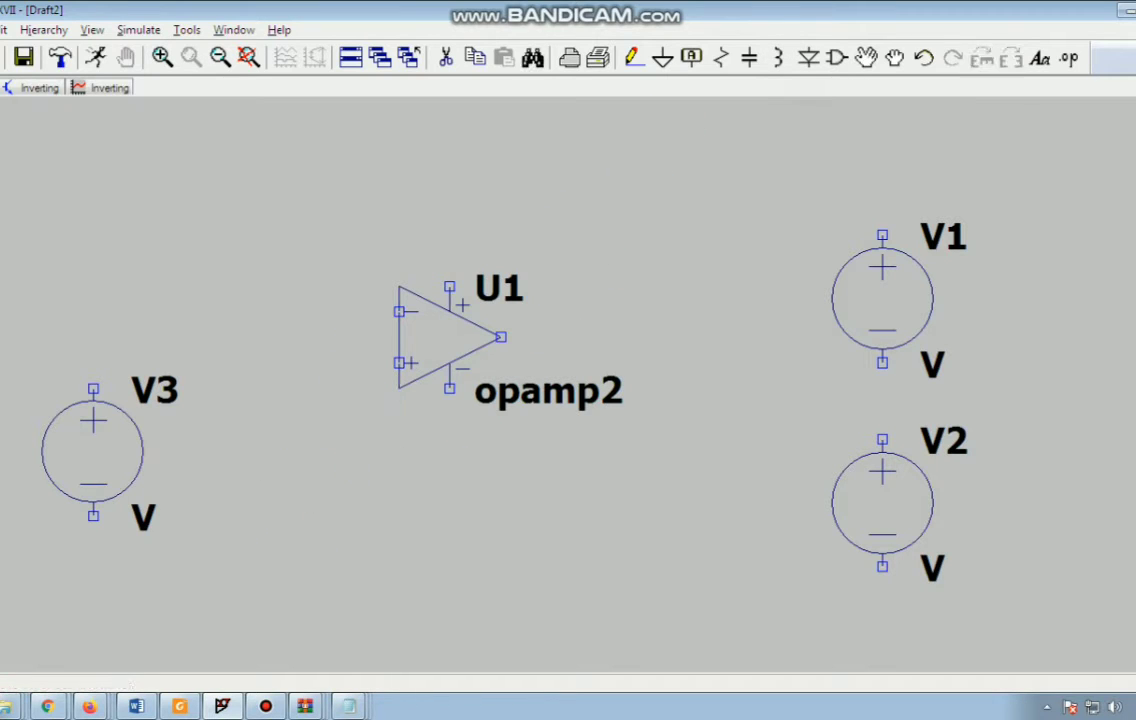
key("r")
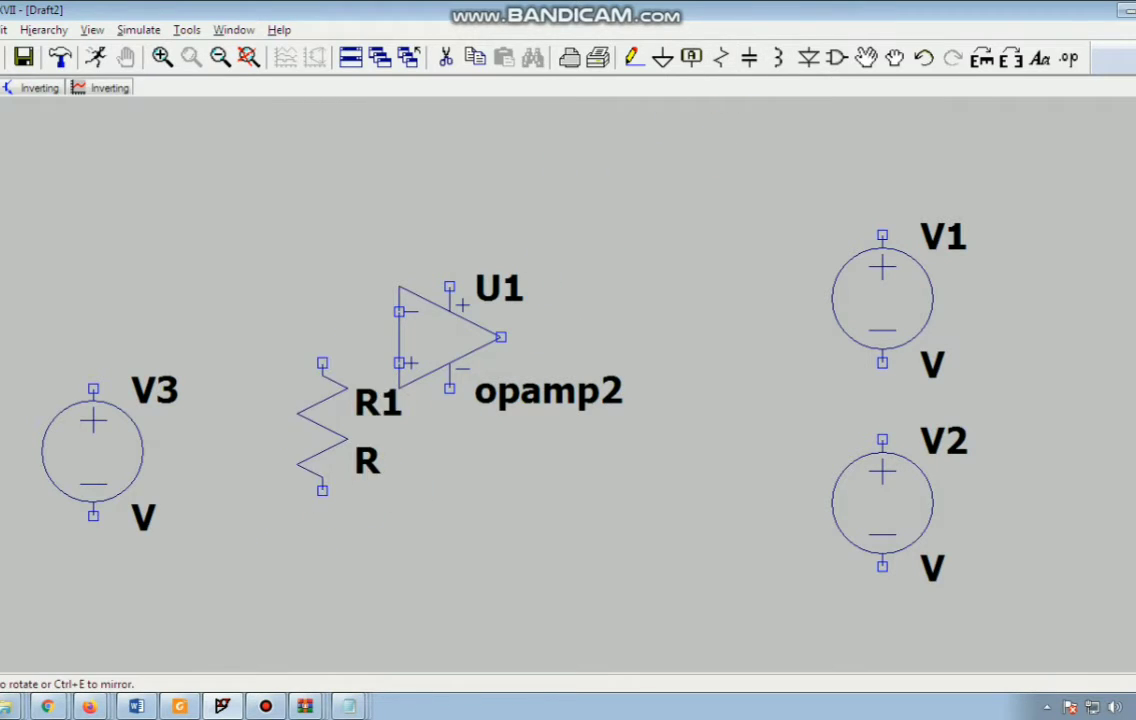